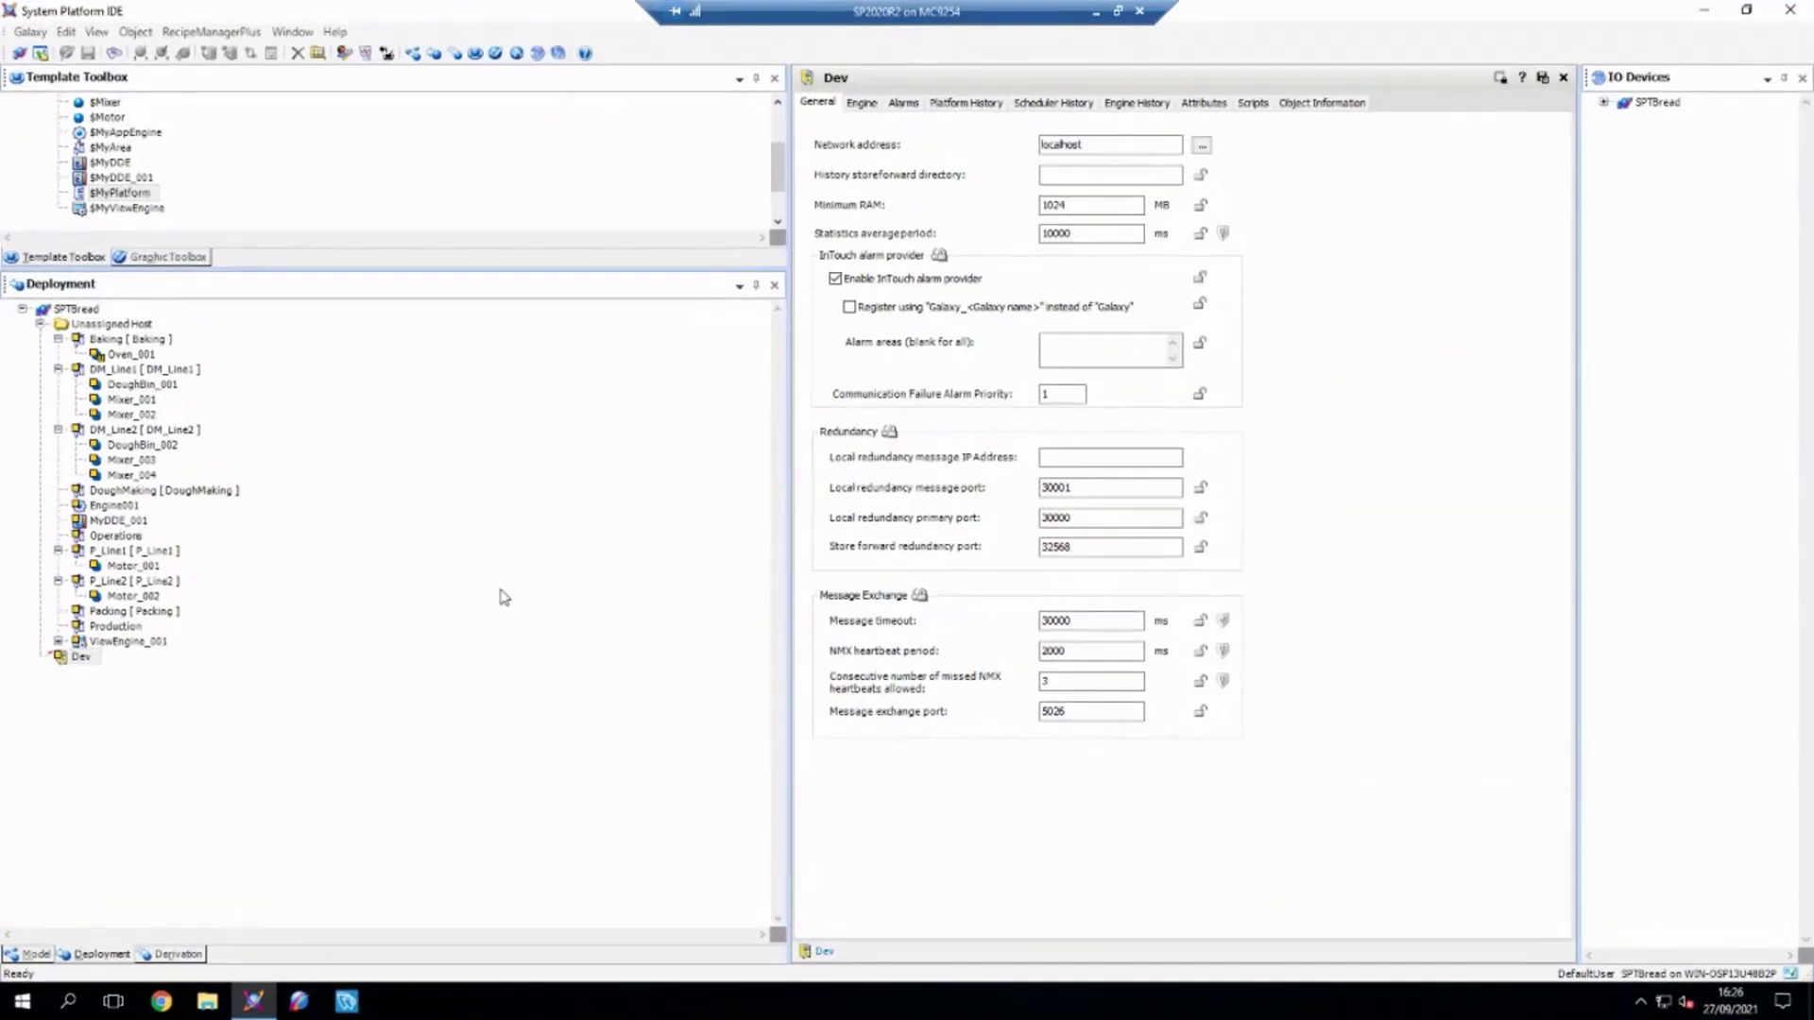
# Collapse Unassigned Host, glance at the Model view, then close the Dev platform's editor
pyautogui.click(560, 710)
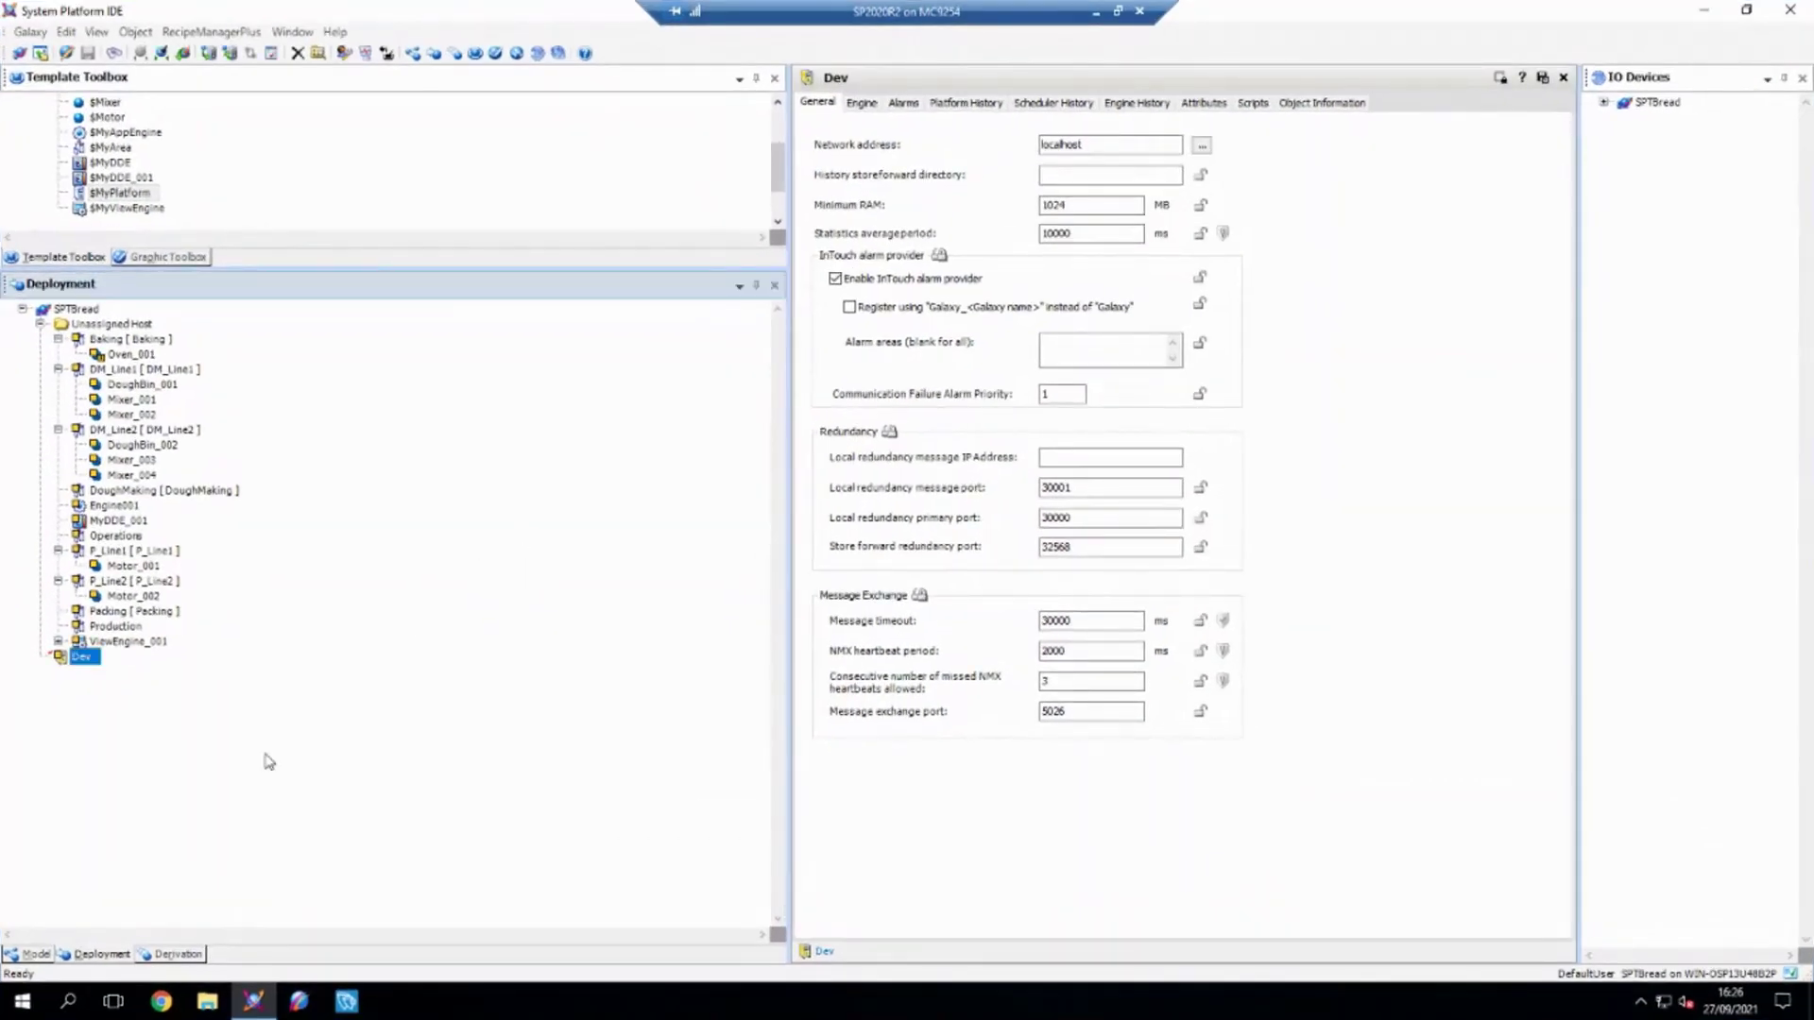
pyautogui.click(39, 324)
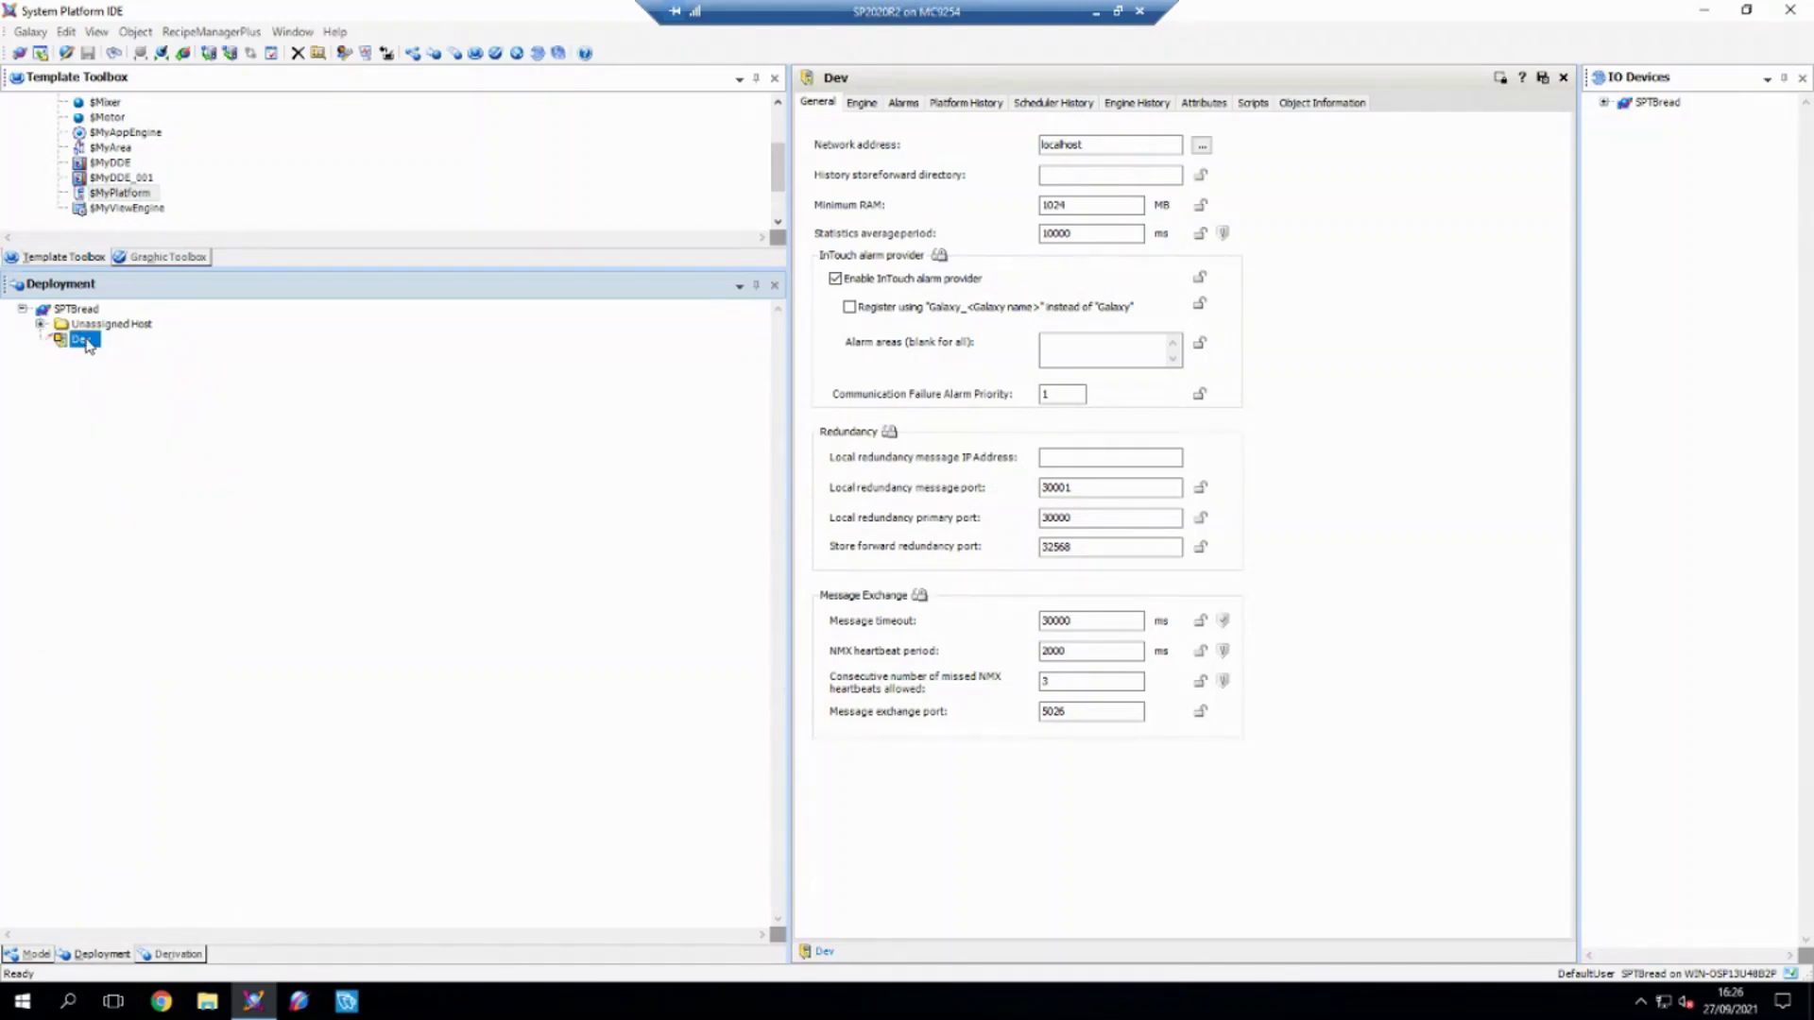
pyautogui.click(37, 955)
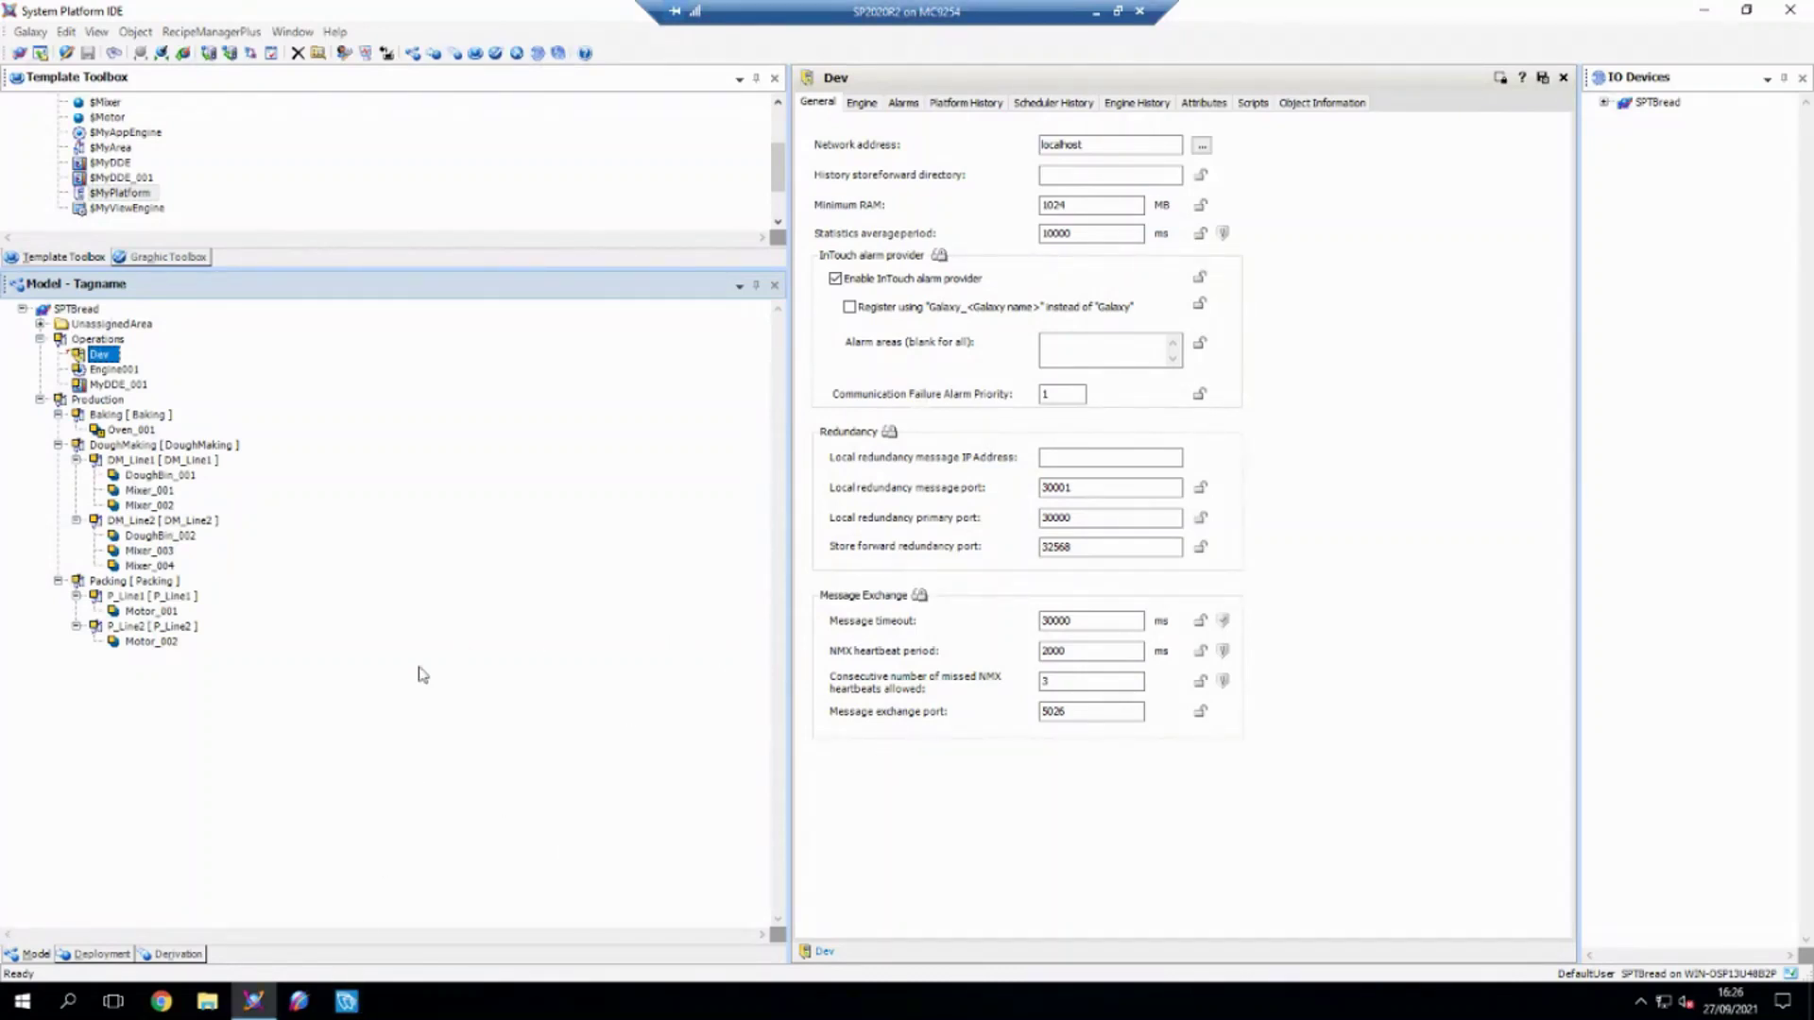
pyautogui.click(94, 954)
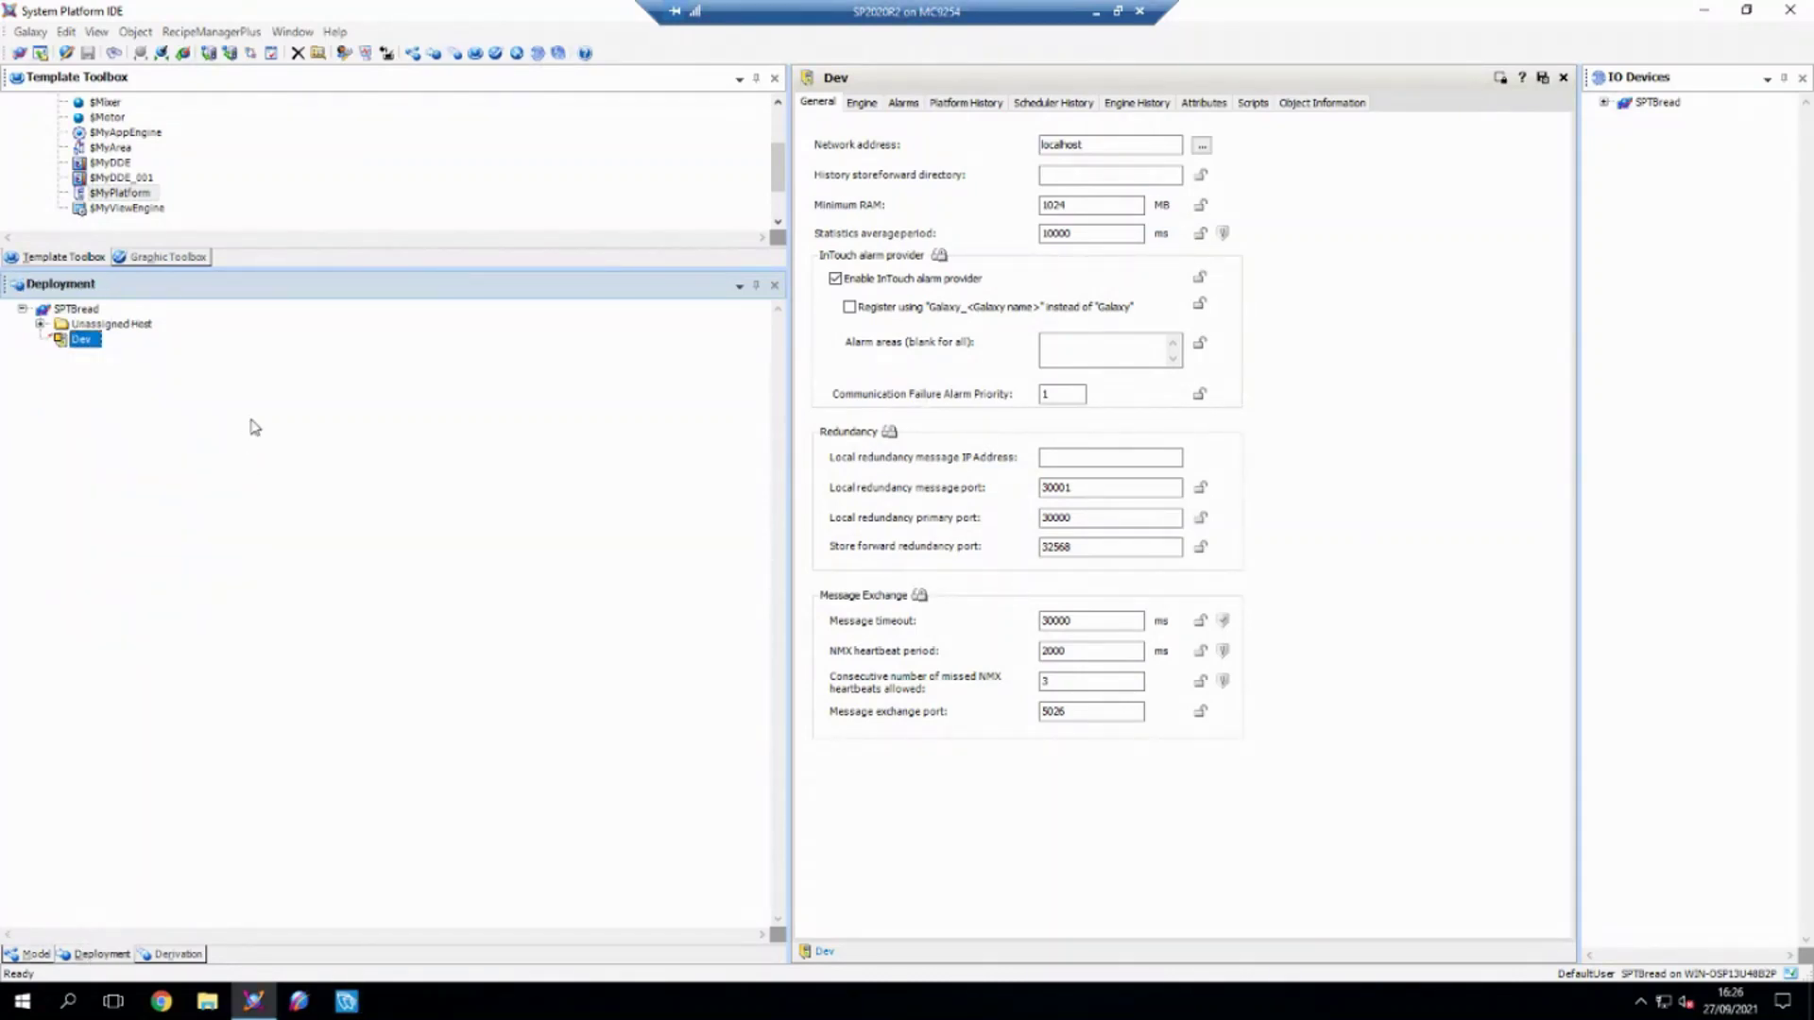
pyautogui.click(1563, 78)
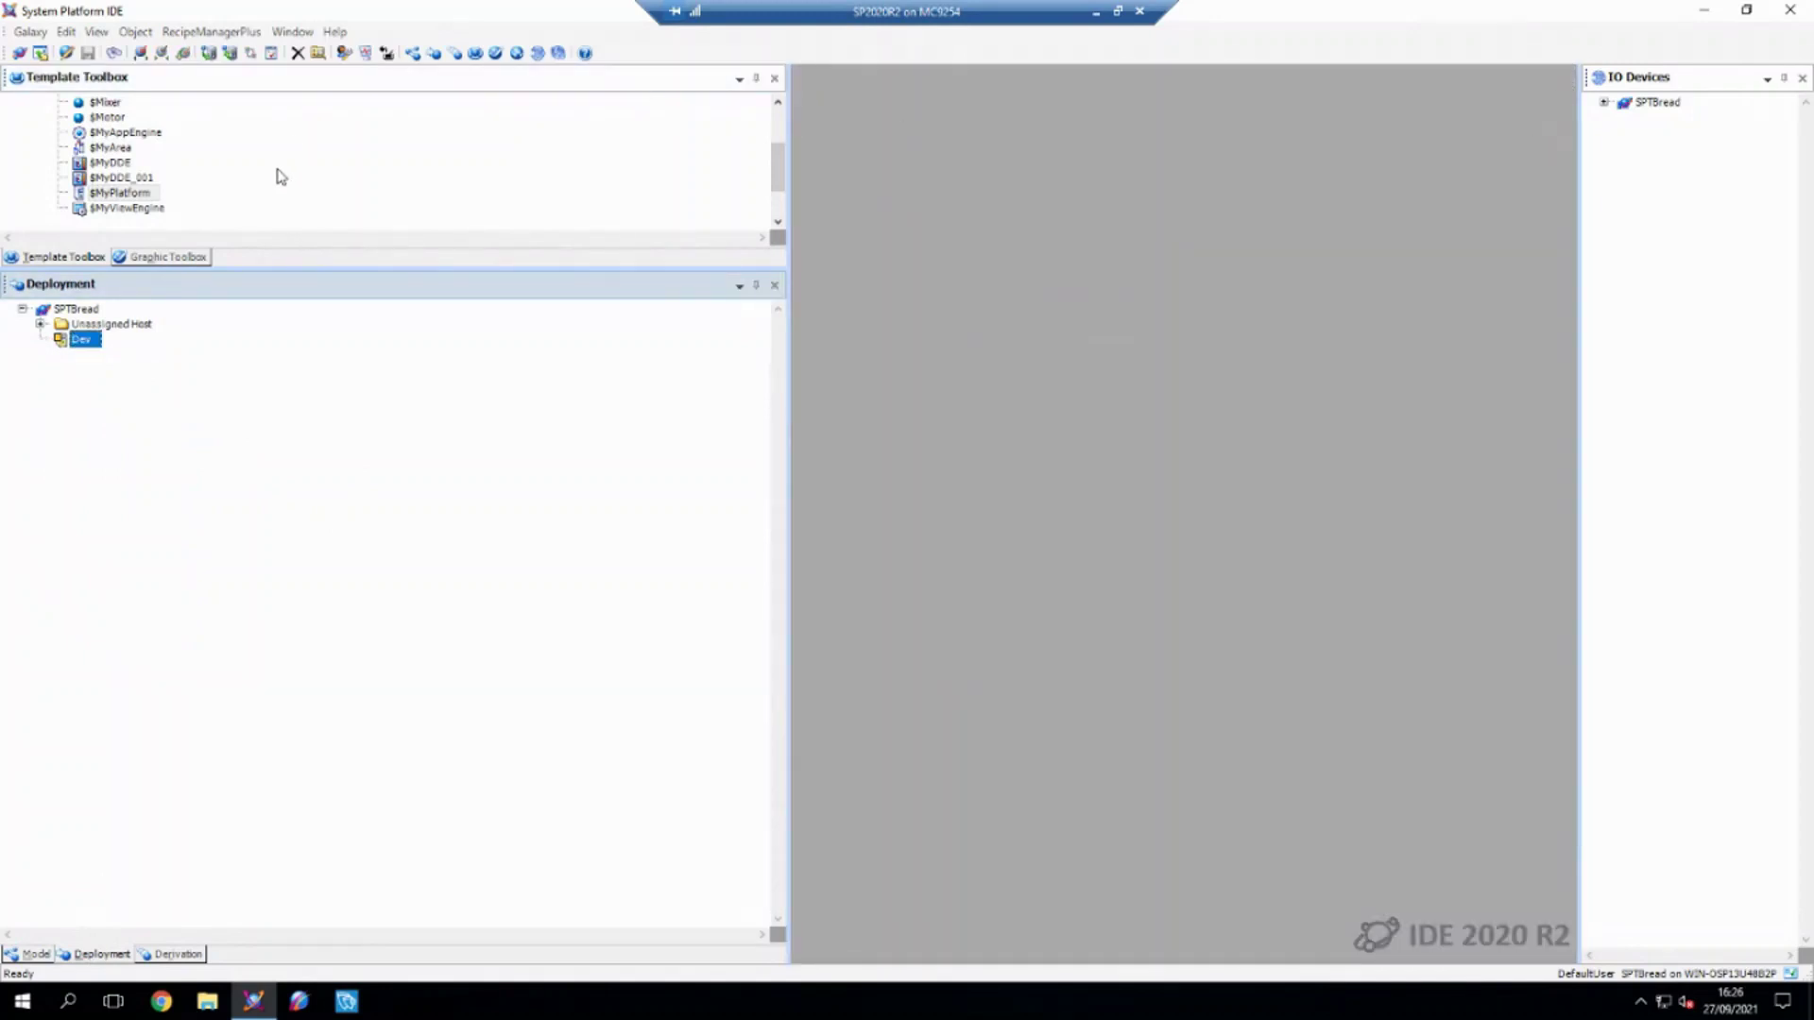
# Create a new $MyPlatform instance named Runtime
pyautogui.rightClick(146, 197)
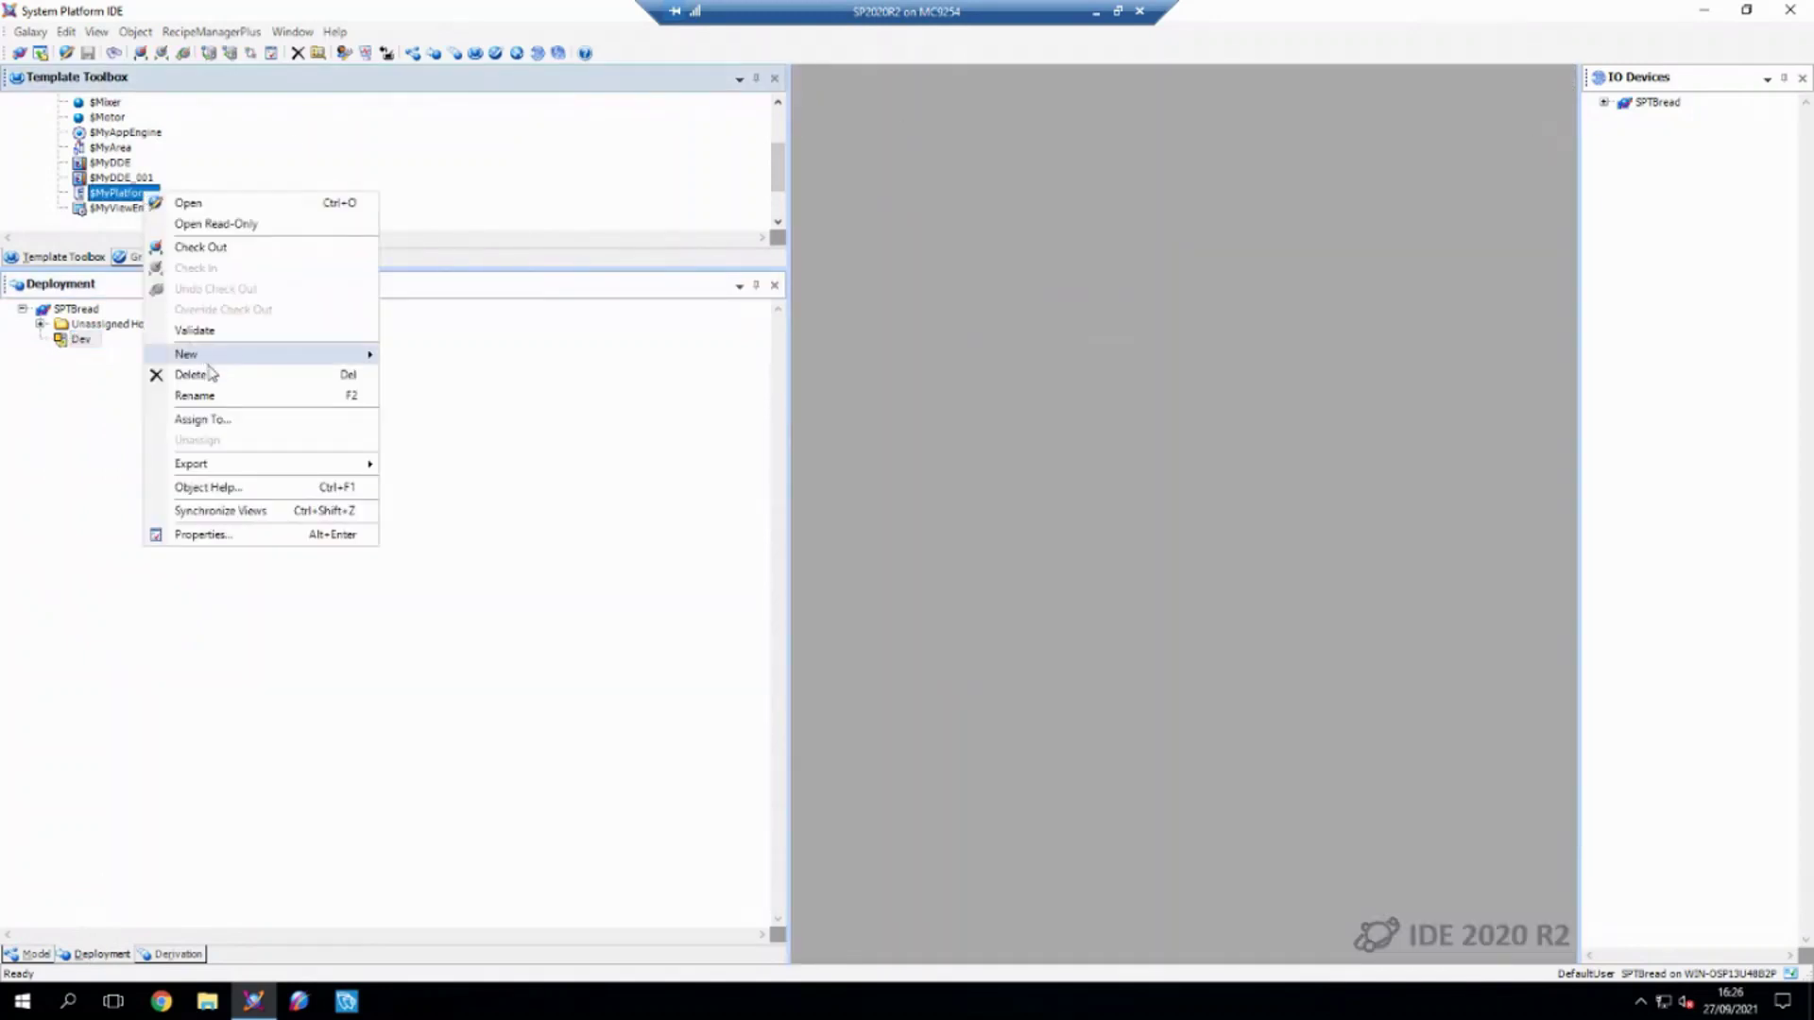
pyautogui.moveTo(223, 355)
pyautogui.click(431, 357)
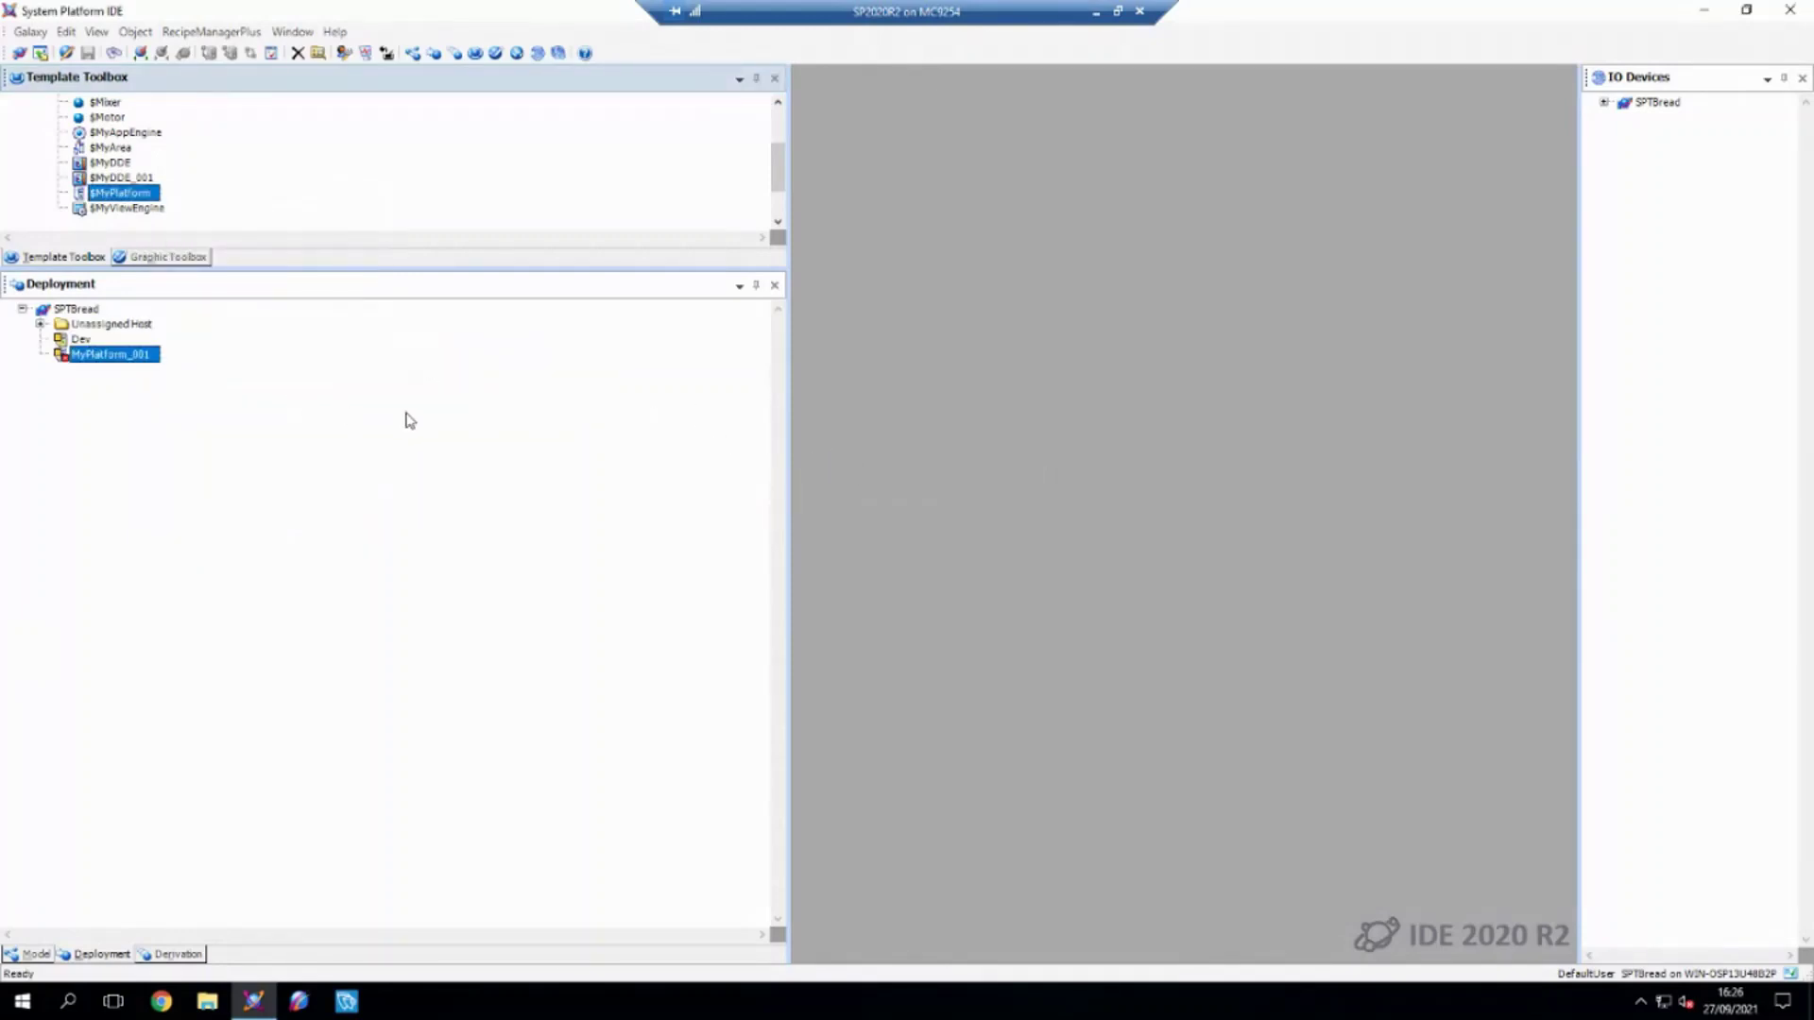
pyautogui.write('Runtime')
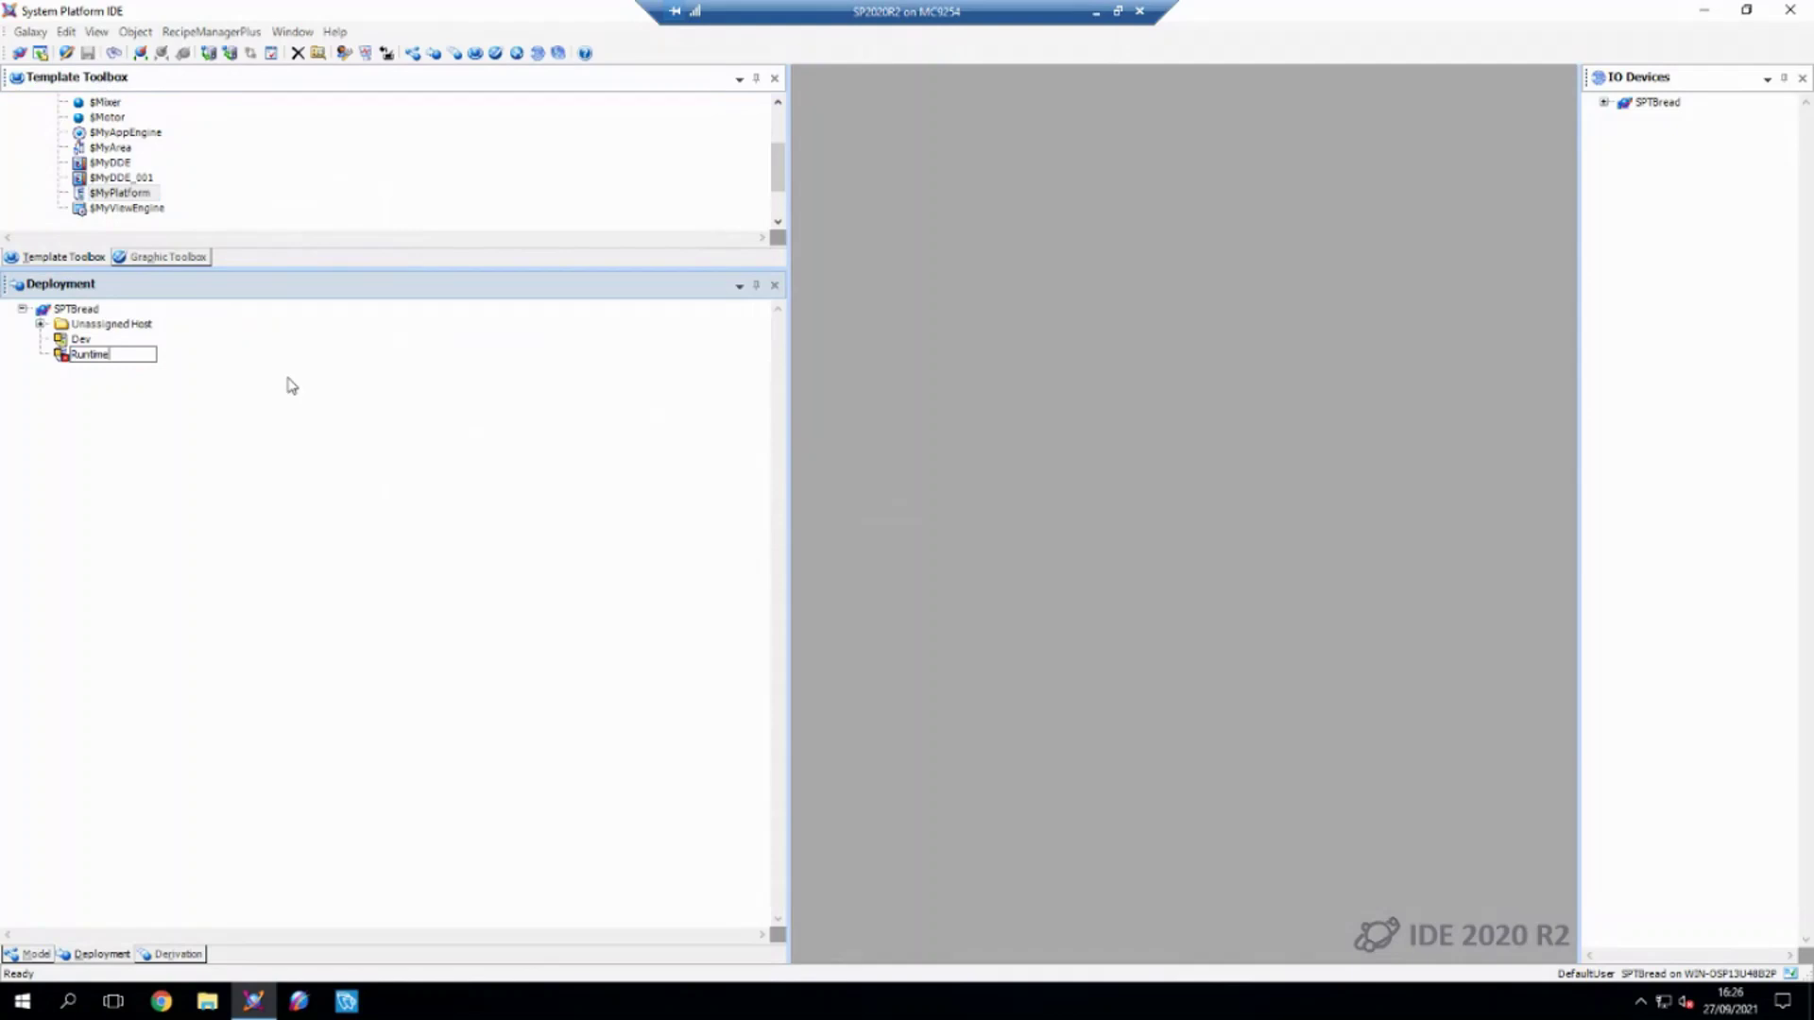
pyautogui.press('Return')
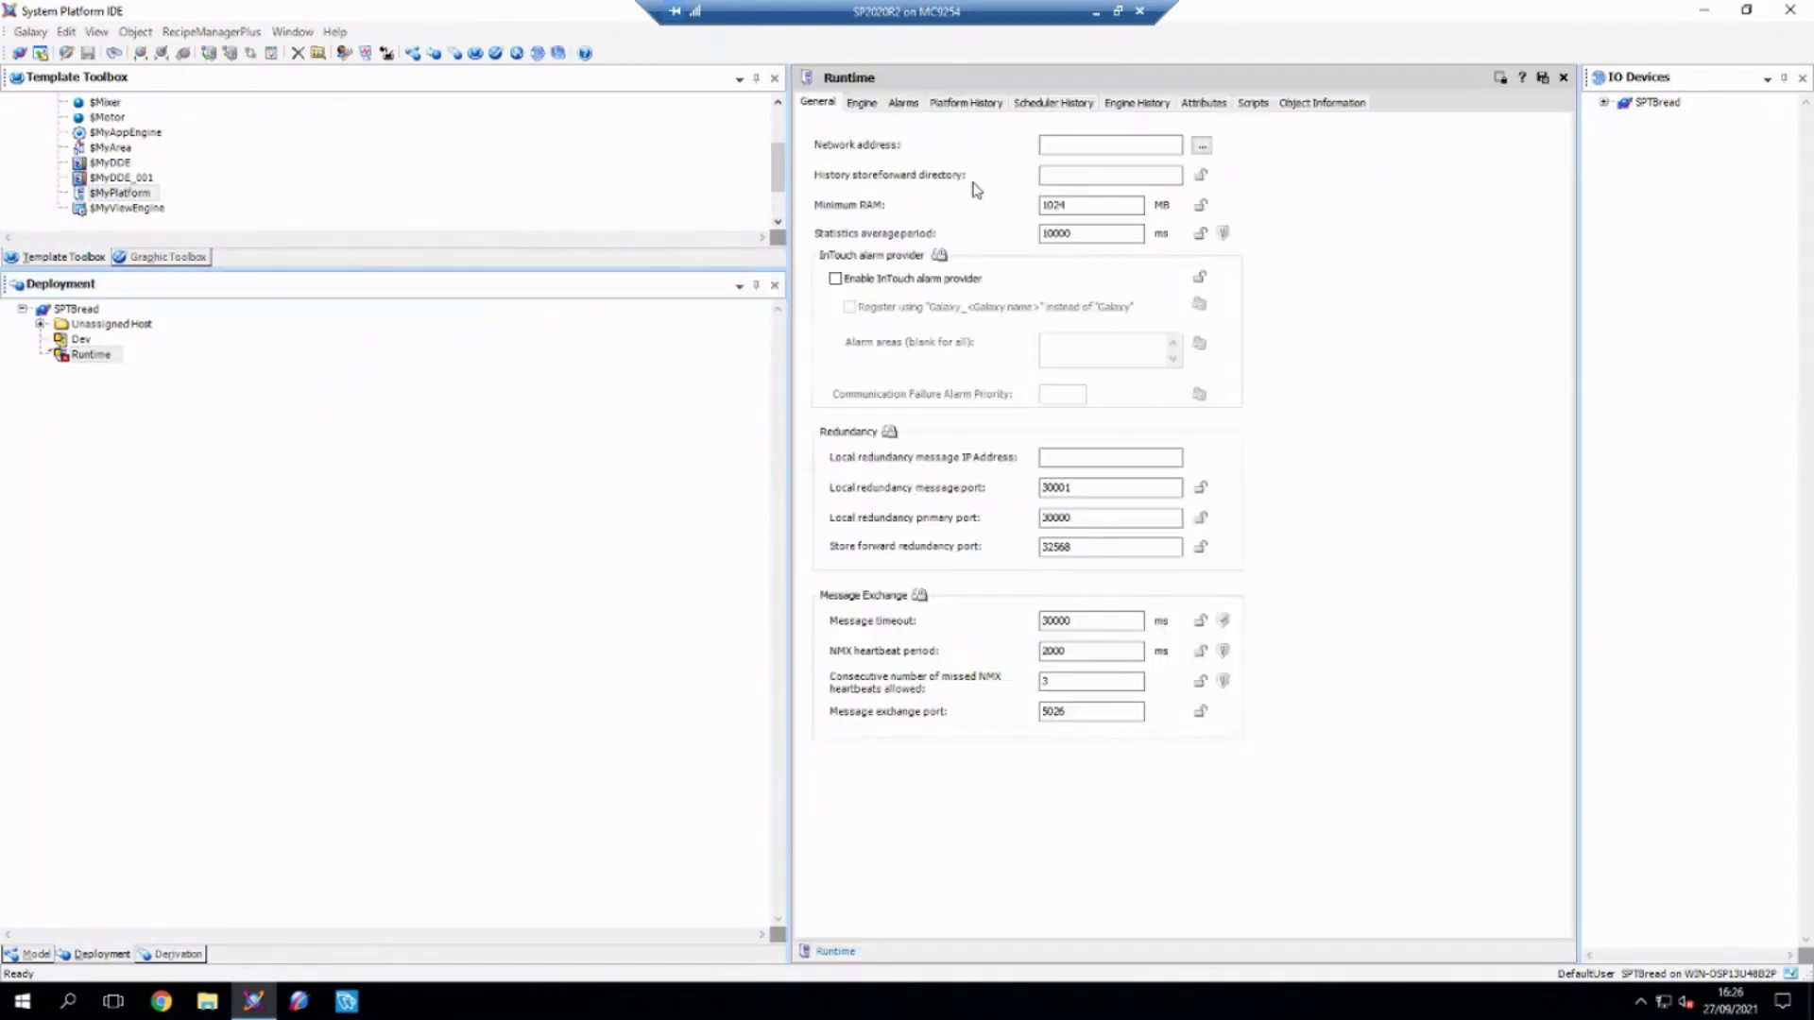
# Set Runtime's network address to RUNTIME, save and close, and check it in
pyautogui.click(1060, 148)
pyautogui.write('RUNTIME')
pyautogui.click(1542, 78)
pyautogui.click(941, 588)
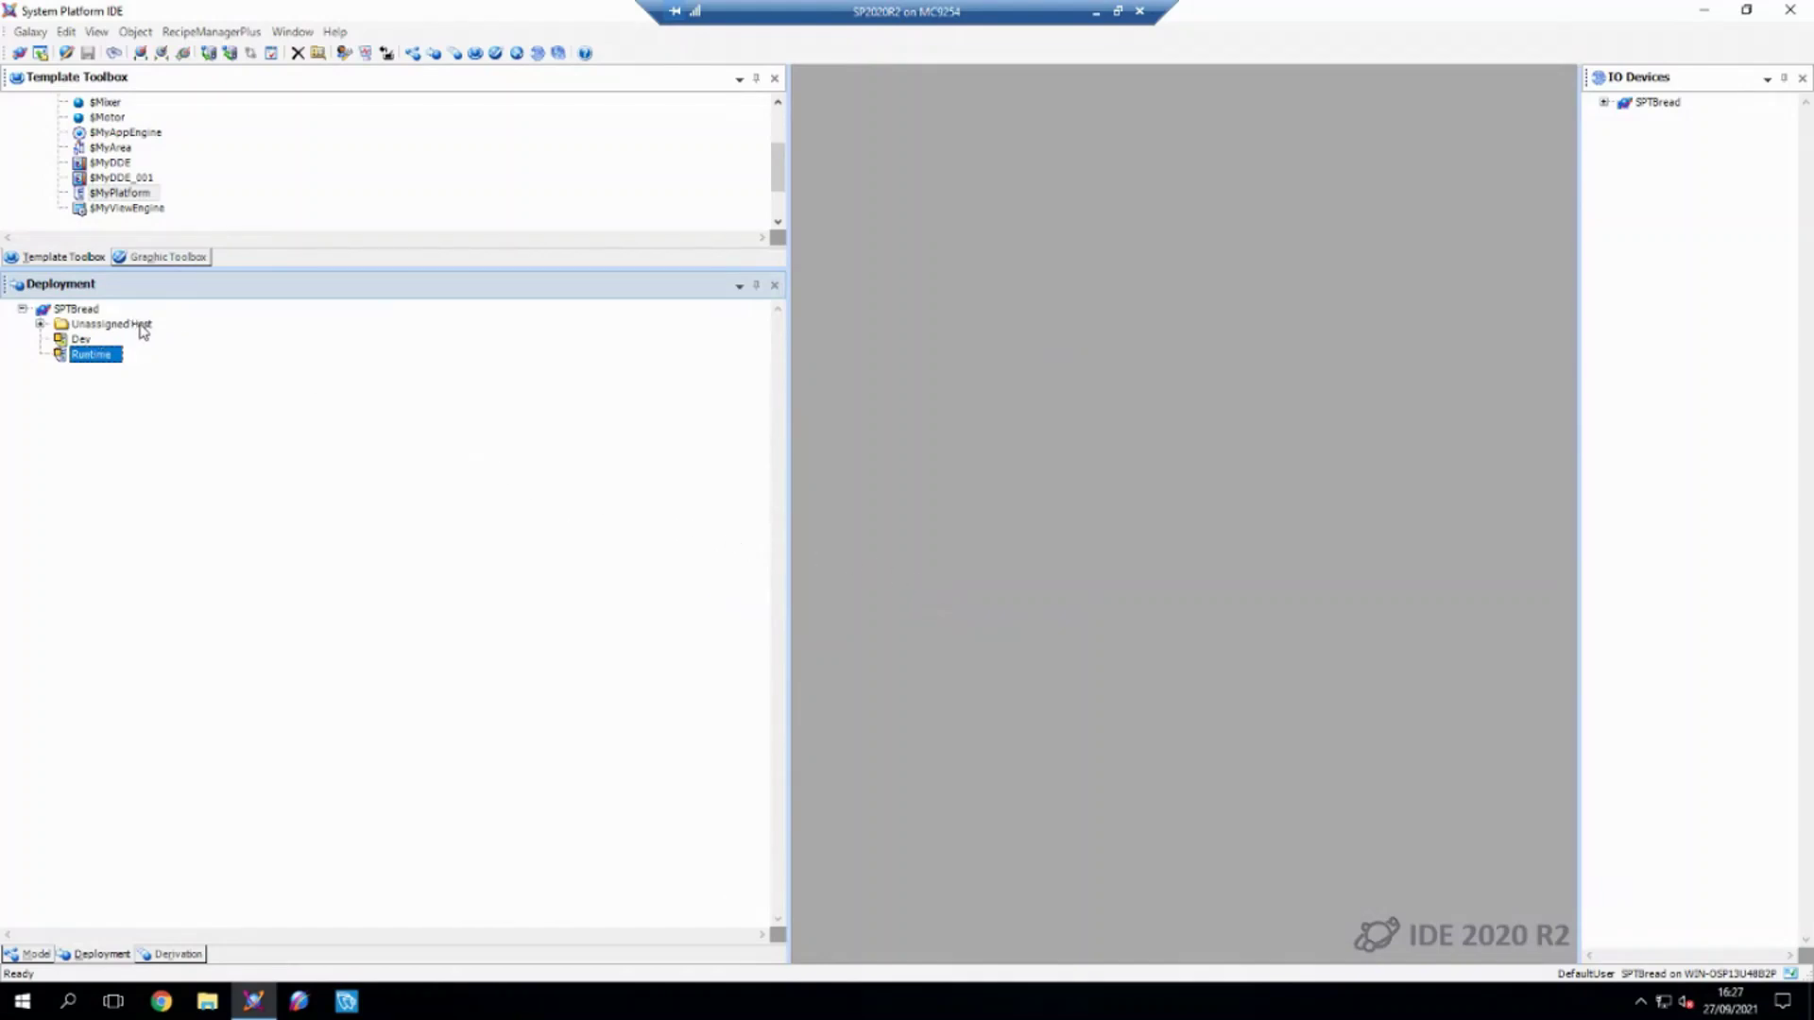
# Expand Unassigned Host, assign Engine001 to the Runtime platform, and select Baking
pyautogui.click(41, 324)
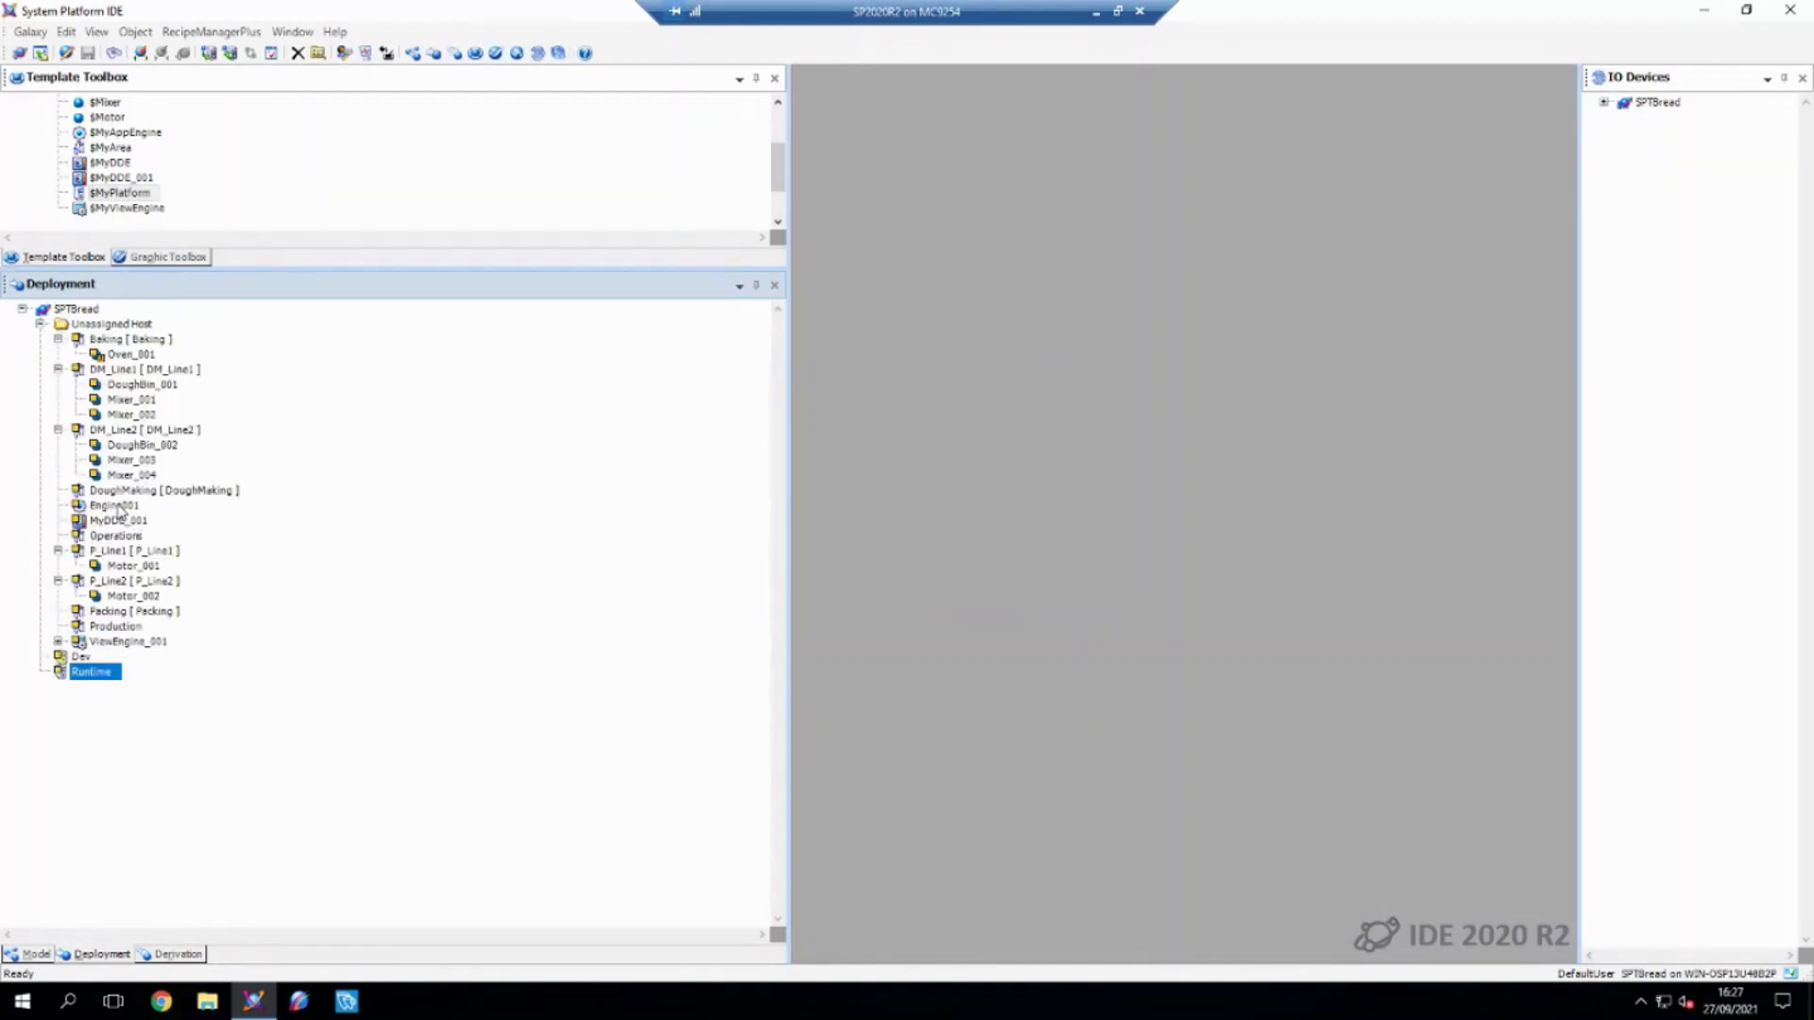
pyautogui.moveTo(120, 511); pyautogui.dragTo(91, 673)
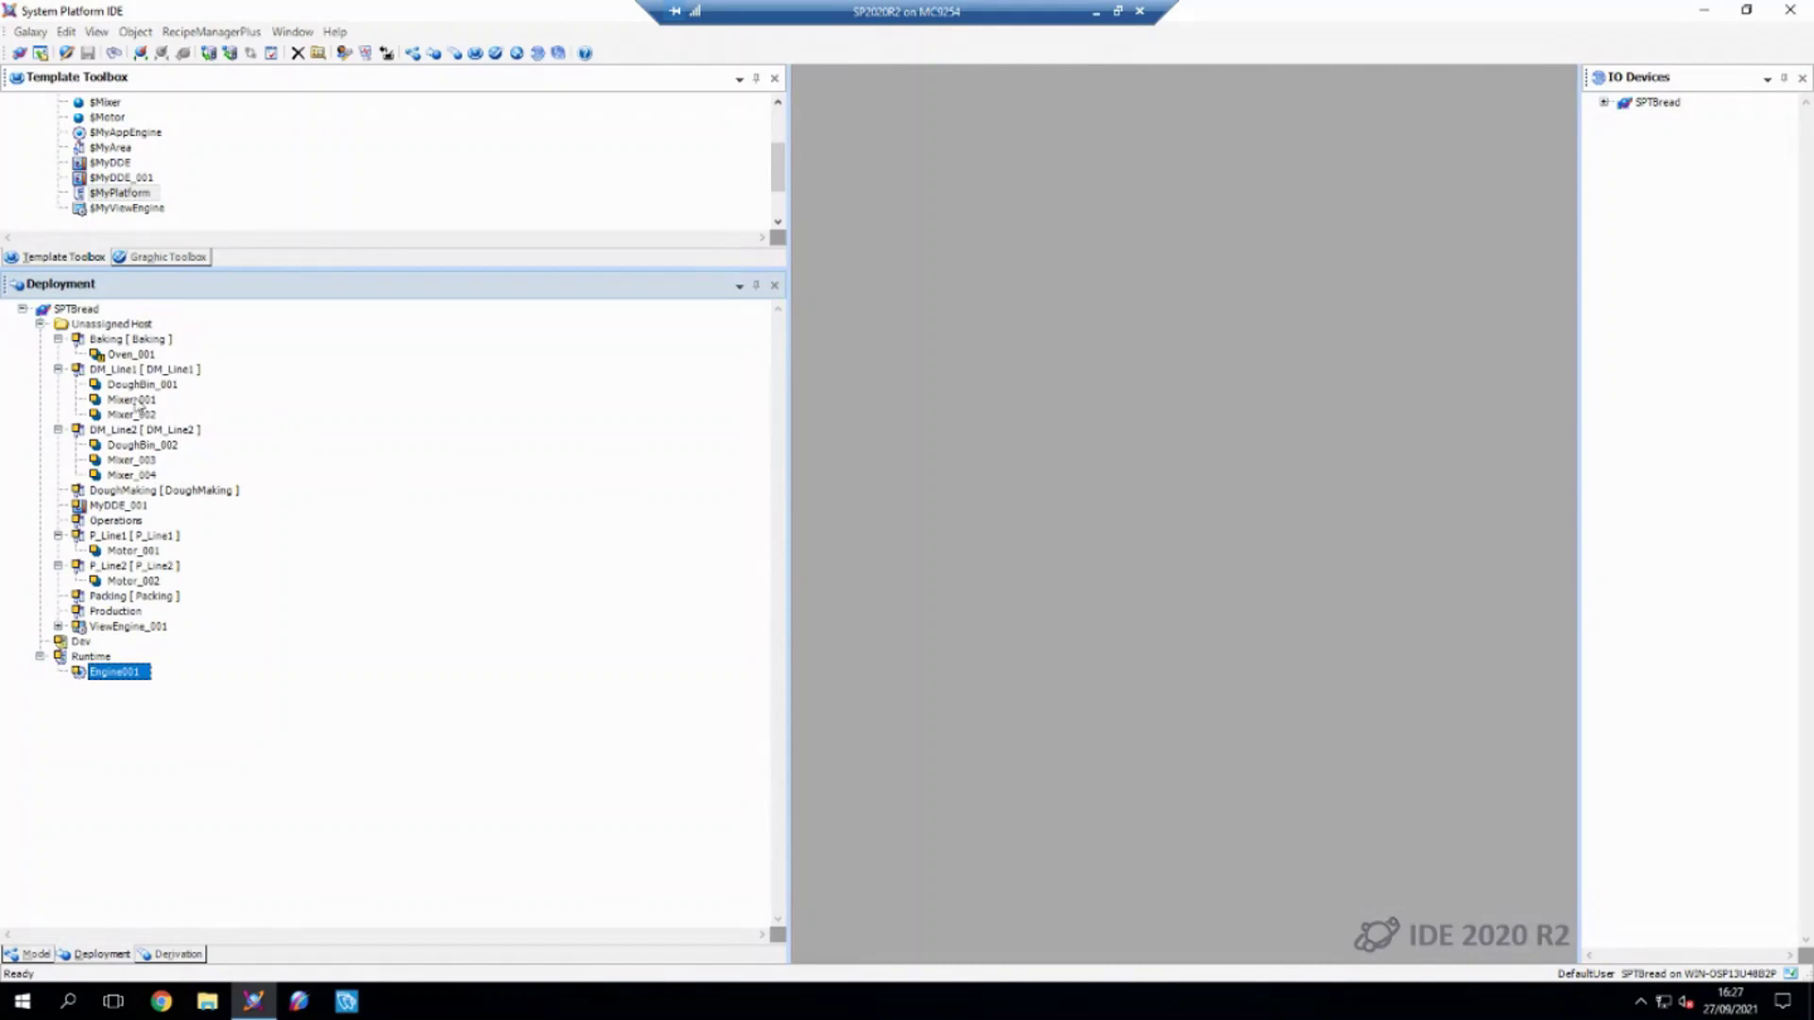
pyautogui.click(114, 340)
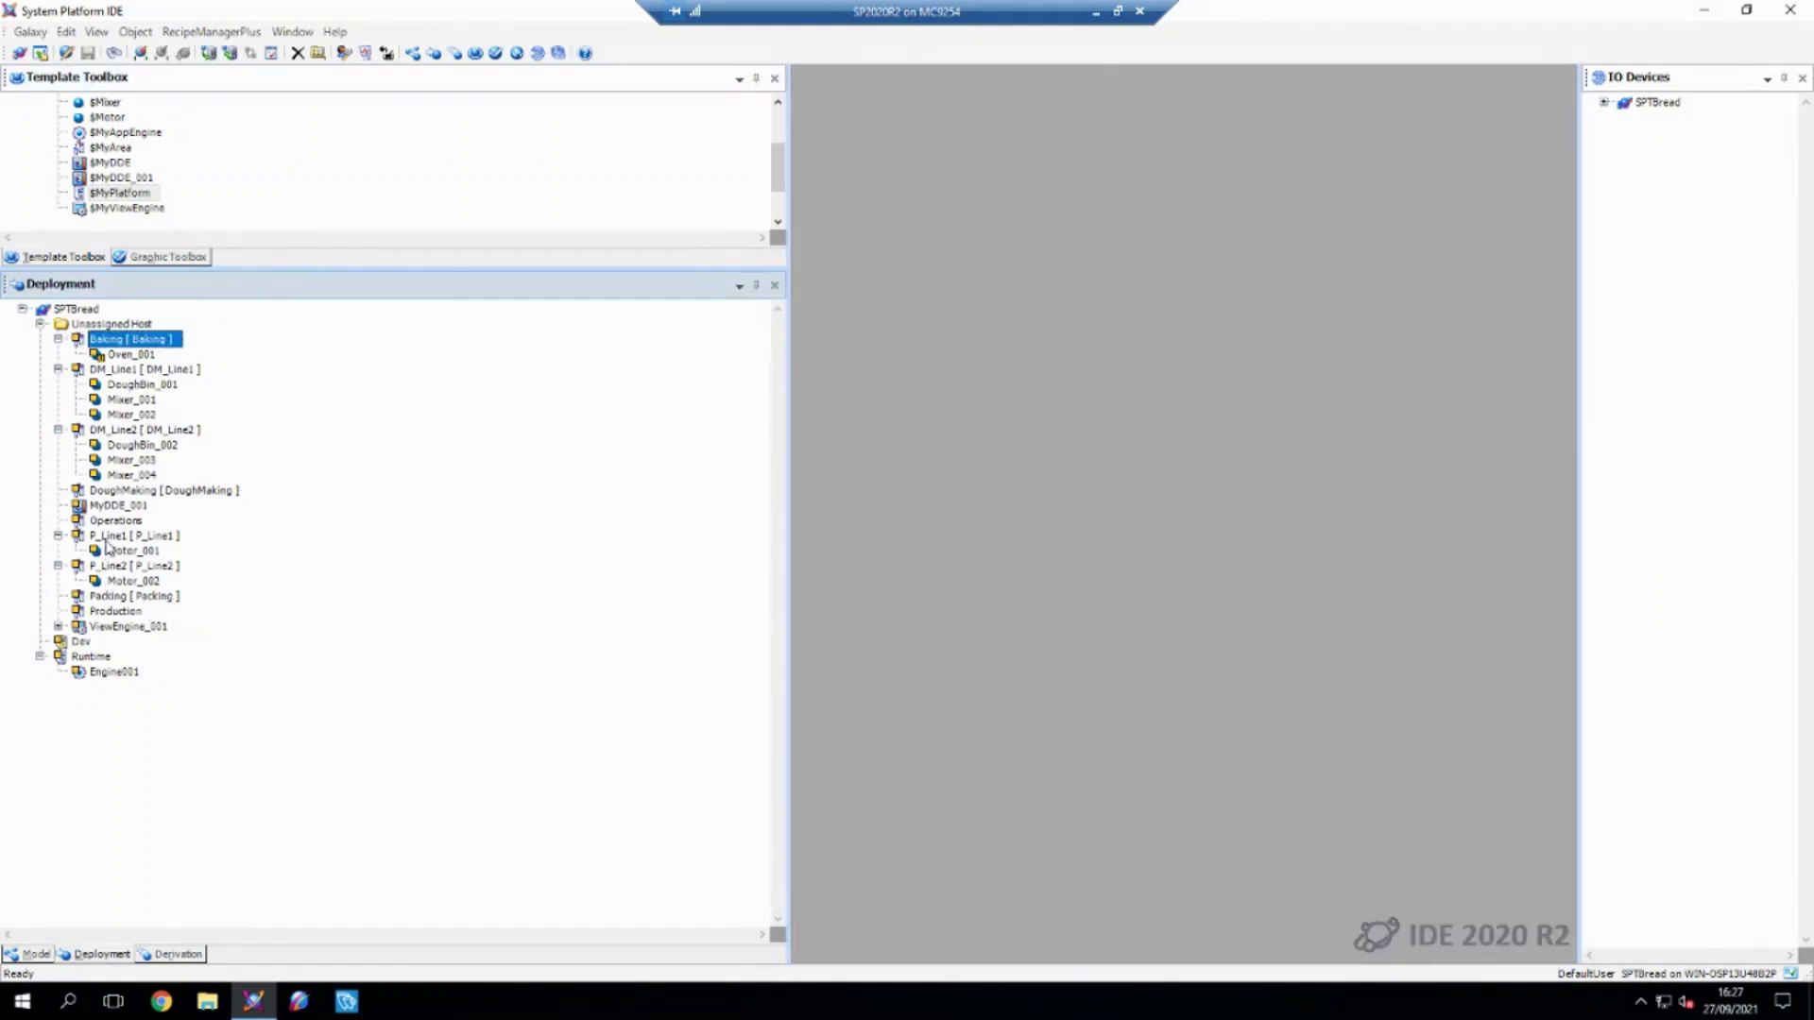
# Assign the unassigned objects from Baking to ViewEngine_001 to the Runtime platform
pyautogui.keyDown('shift'); pyautogui.click(112, 627); pyautogui.keyUp('shift')
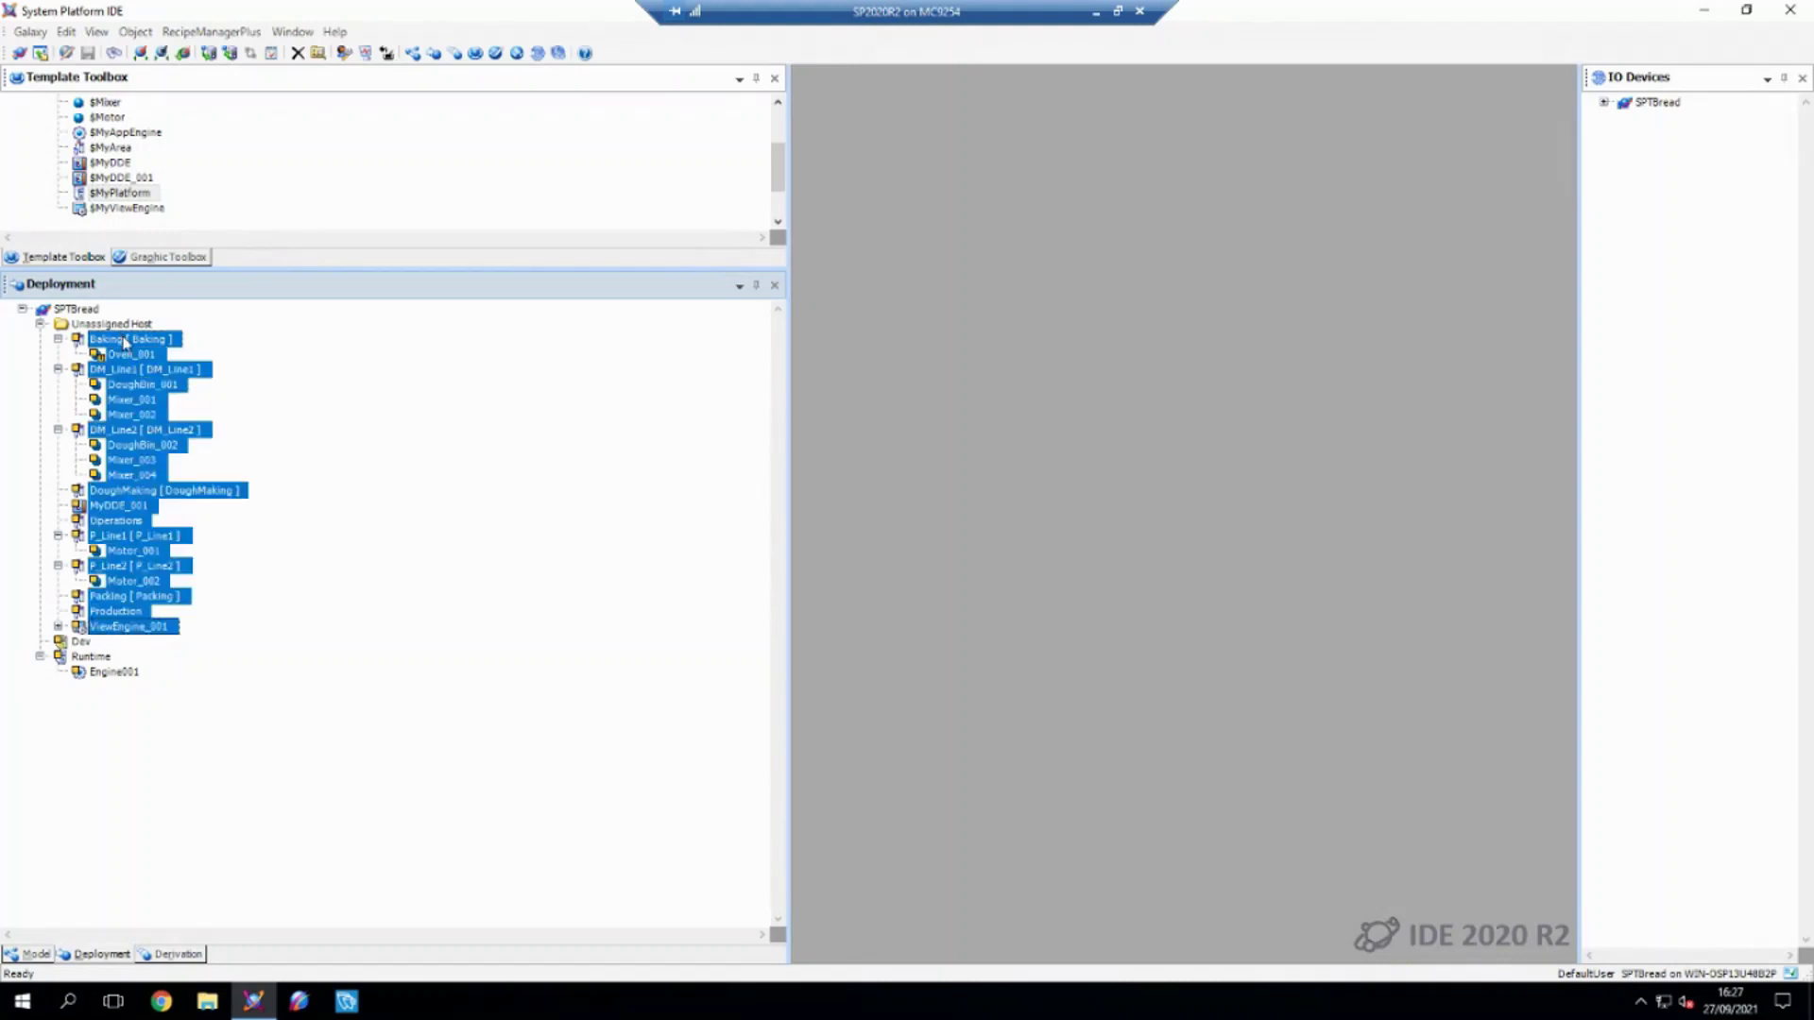
pyautogui.moveTo(128, 340); pyautogui.dragTo(106, 675)
pyautogui.click(989, 609)
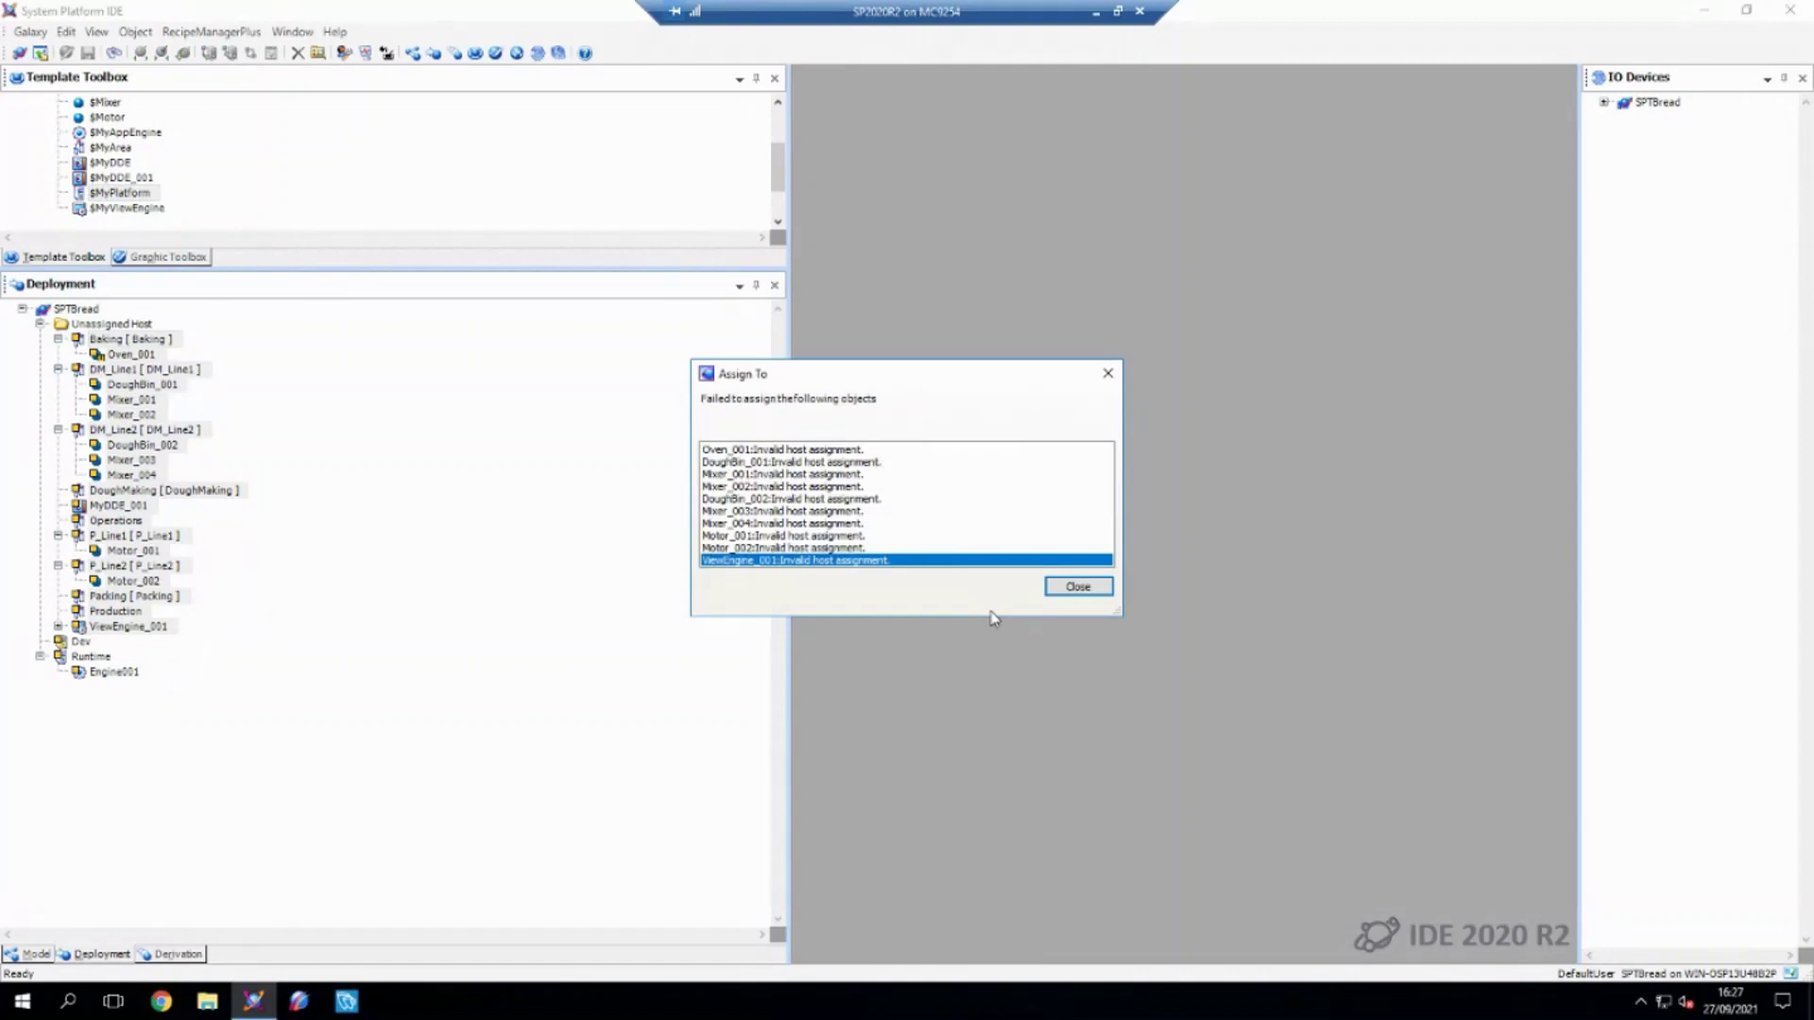
pyautogui.click(1083, 590)
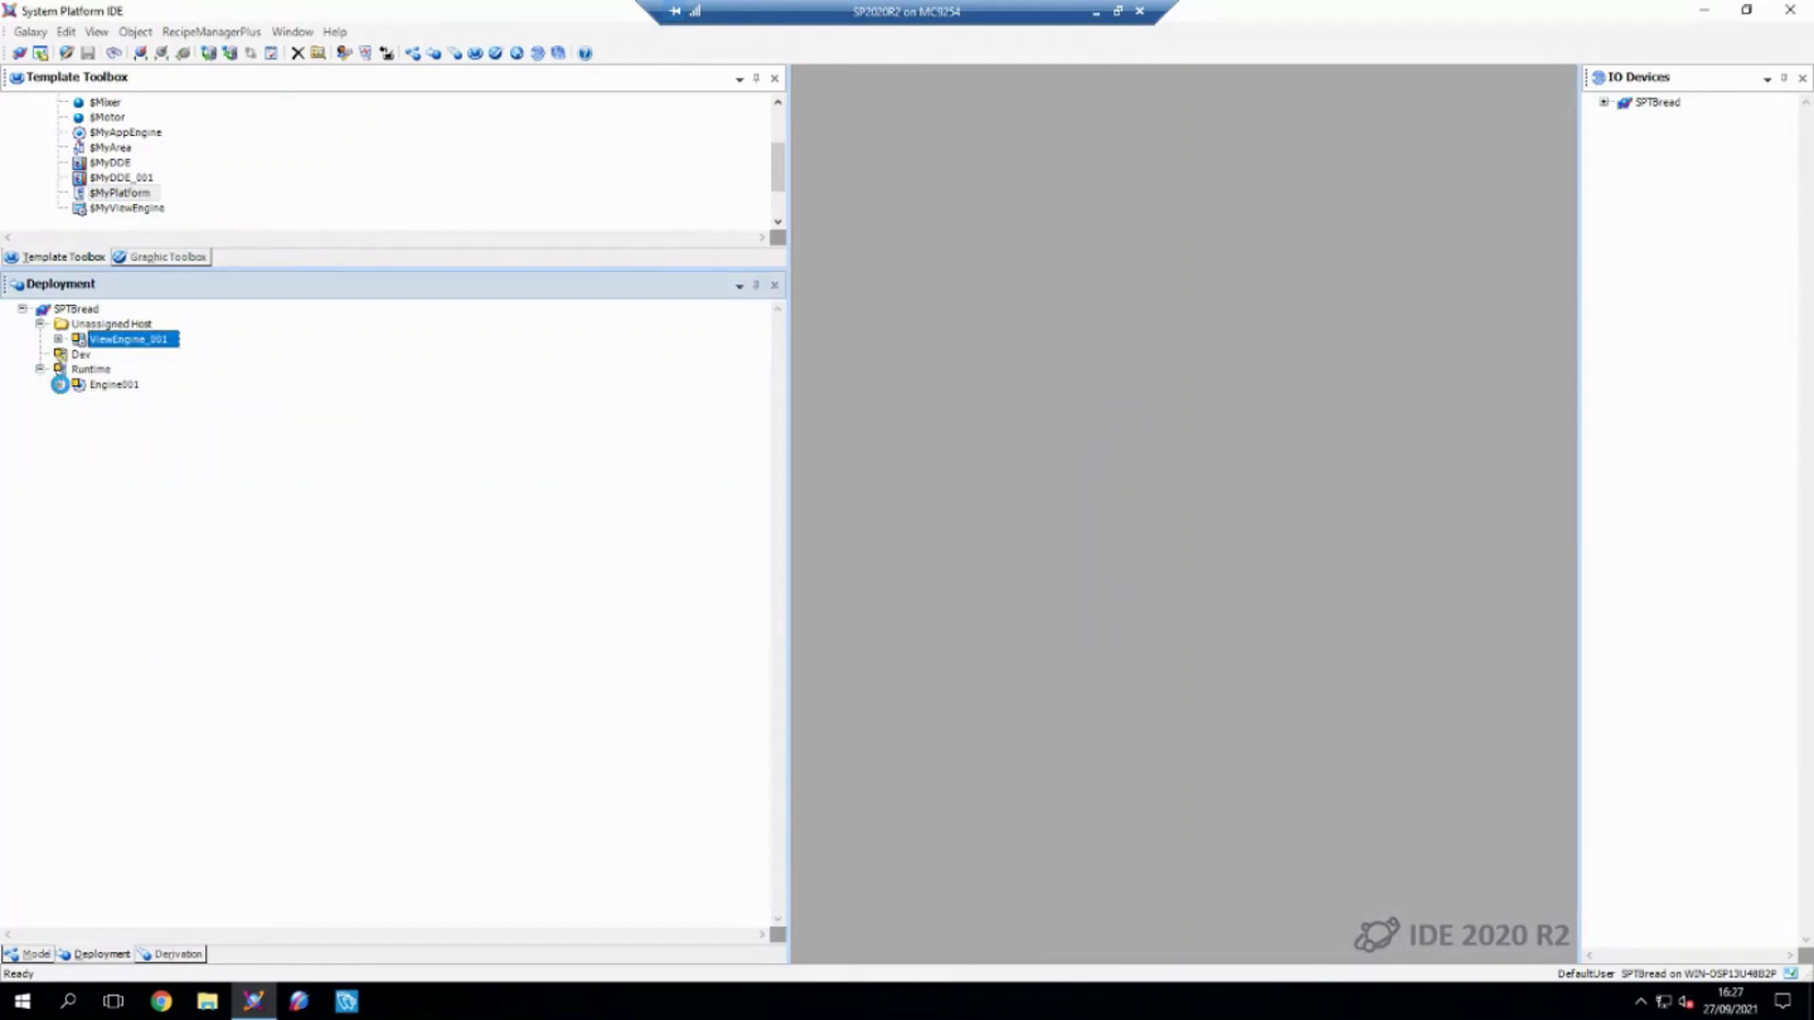
# Expand Engine001, Baking, DM_Line1 and DM_Line2 to show their objects
pyautogui.click(57, 385)
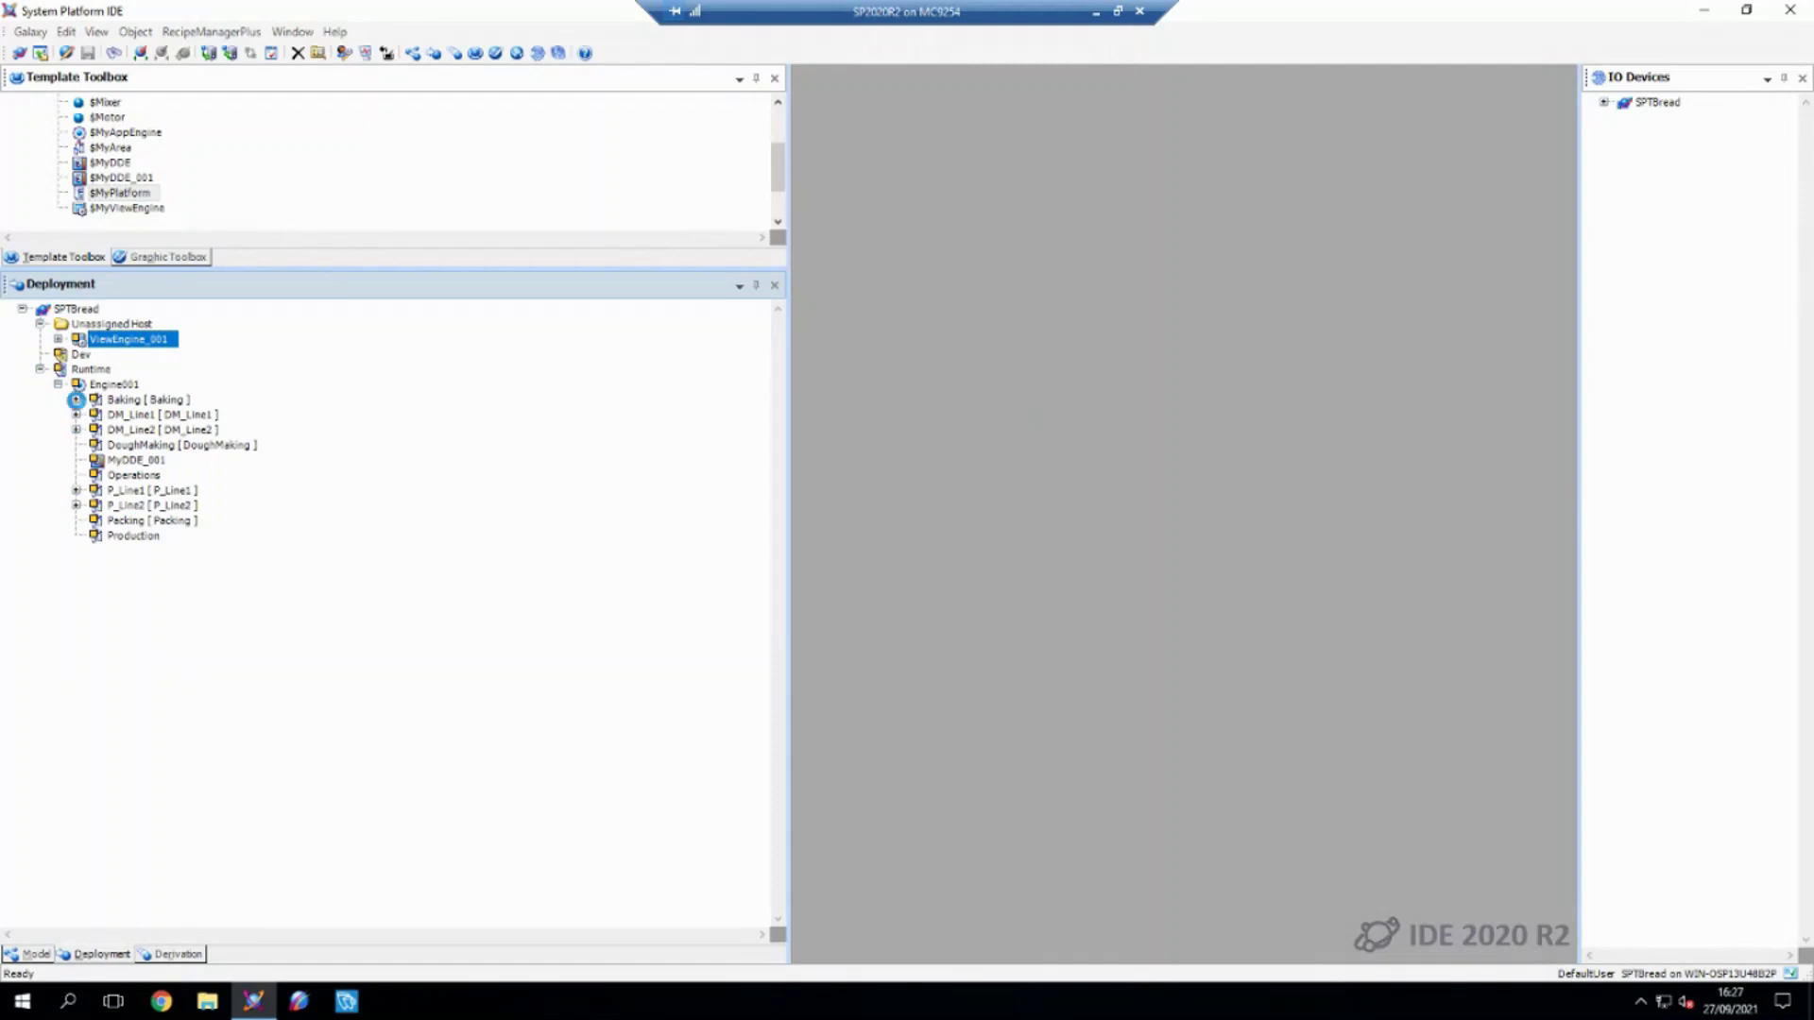
pyautogui.click(76, 399)
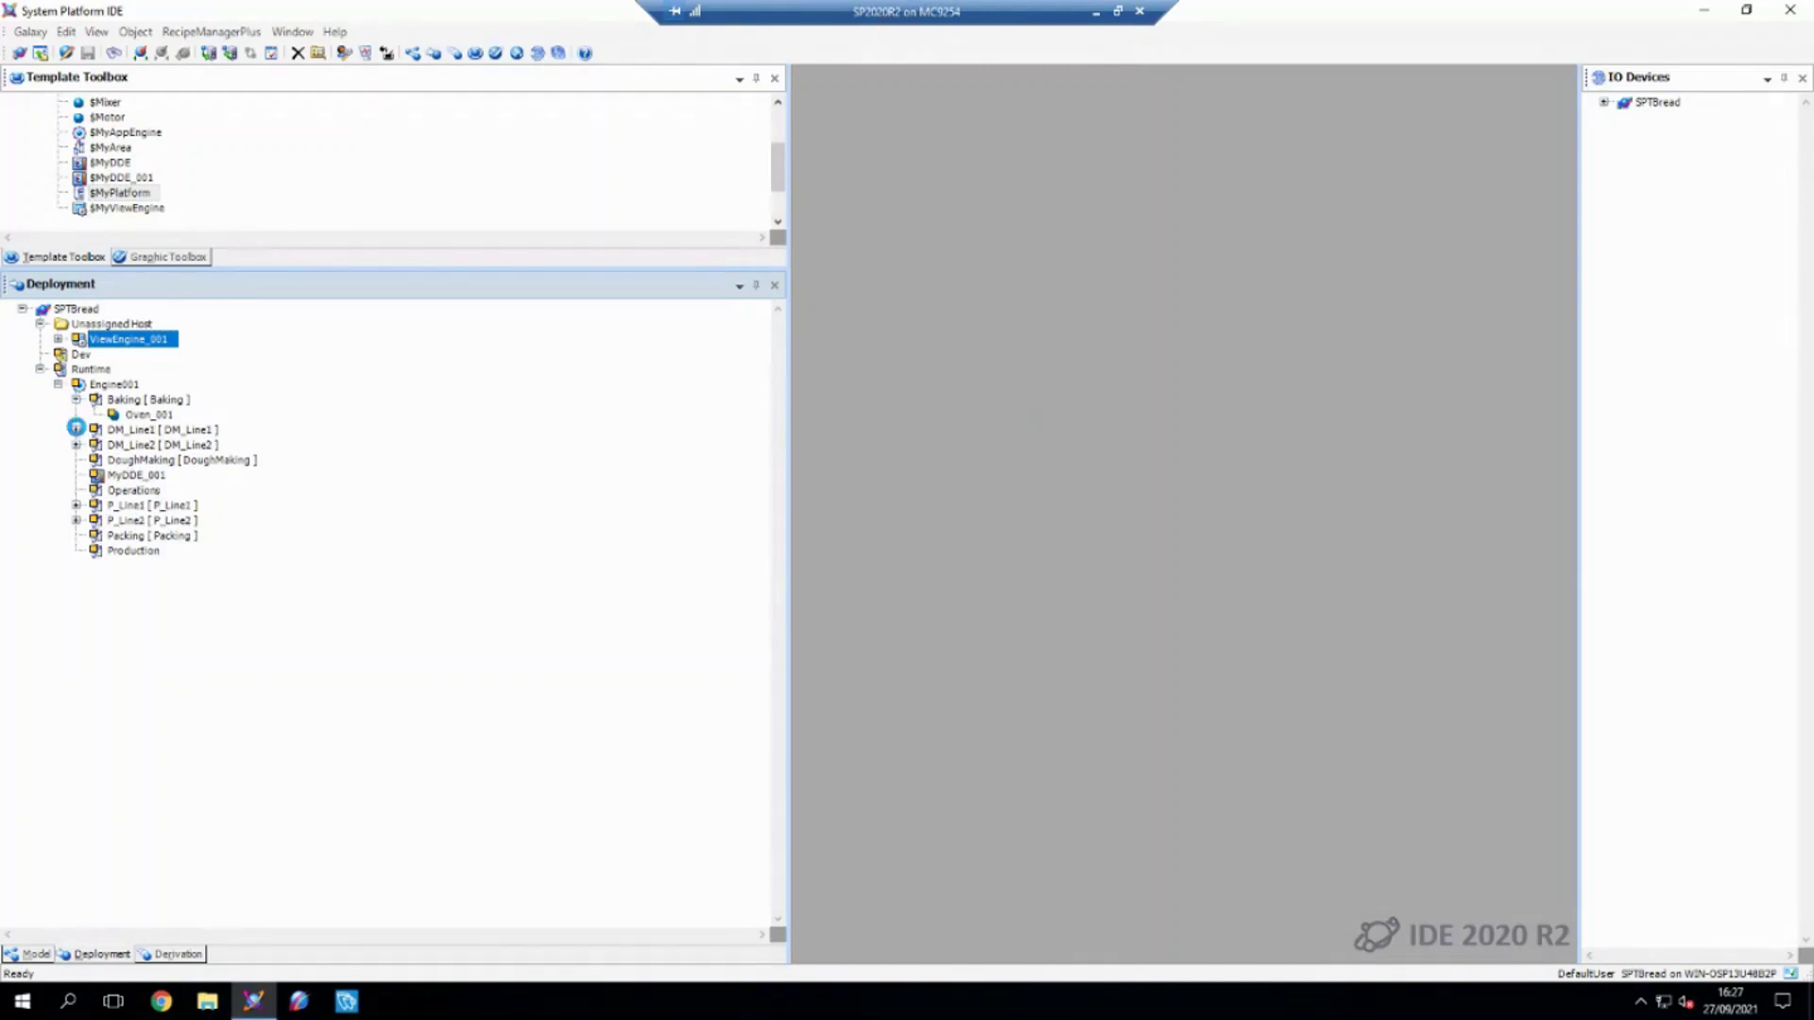
pyautogui.click(76, 430)
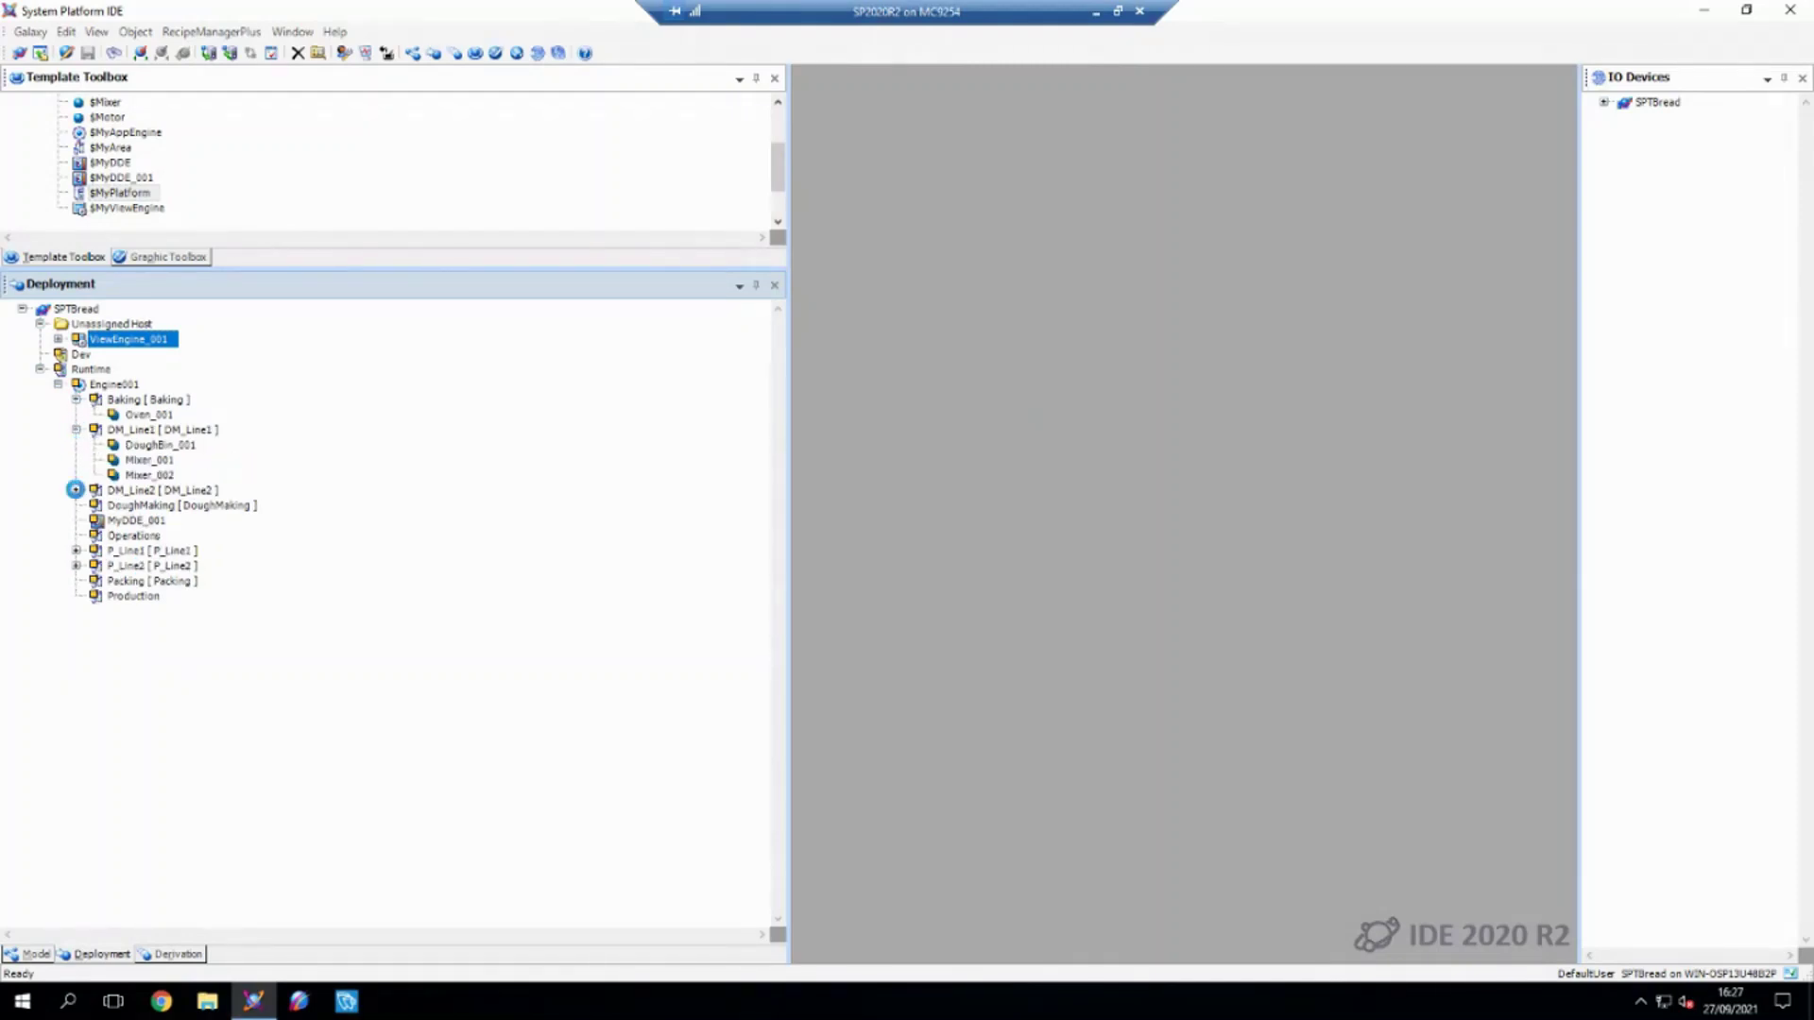
pyautogui.click(75, 490)
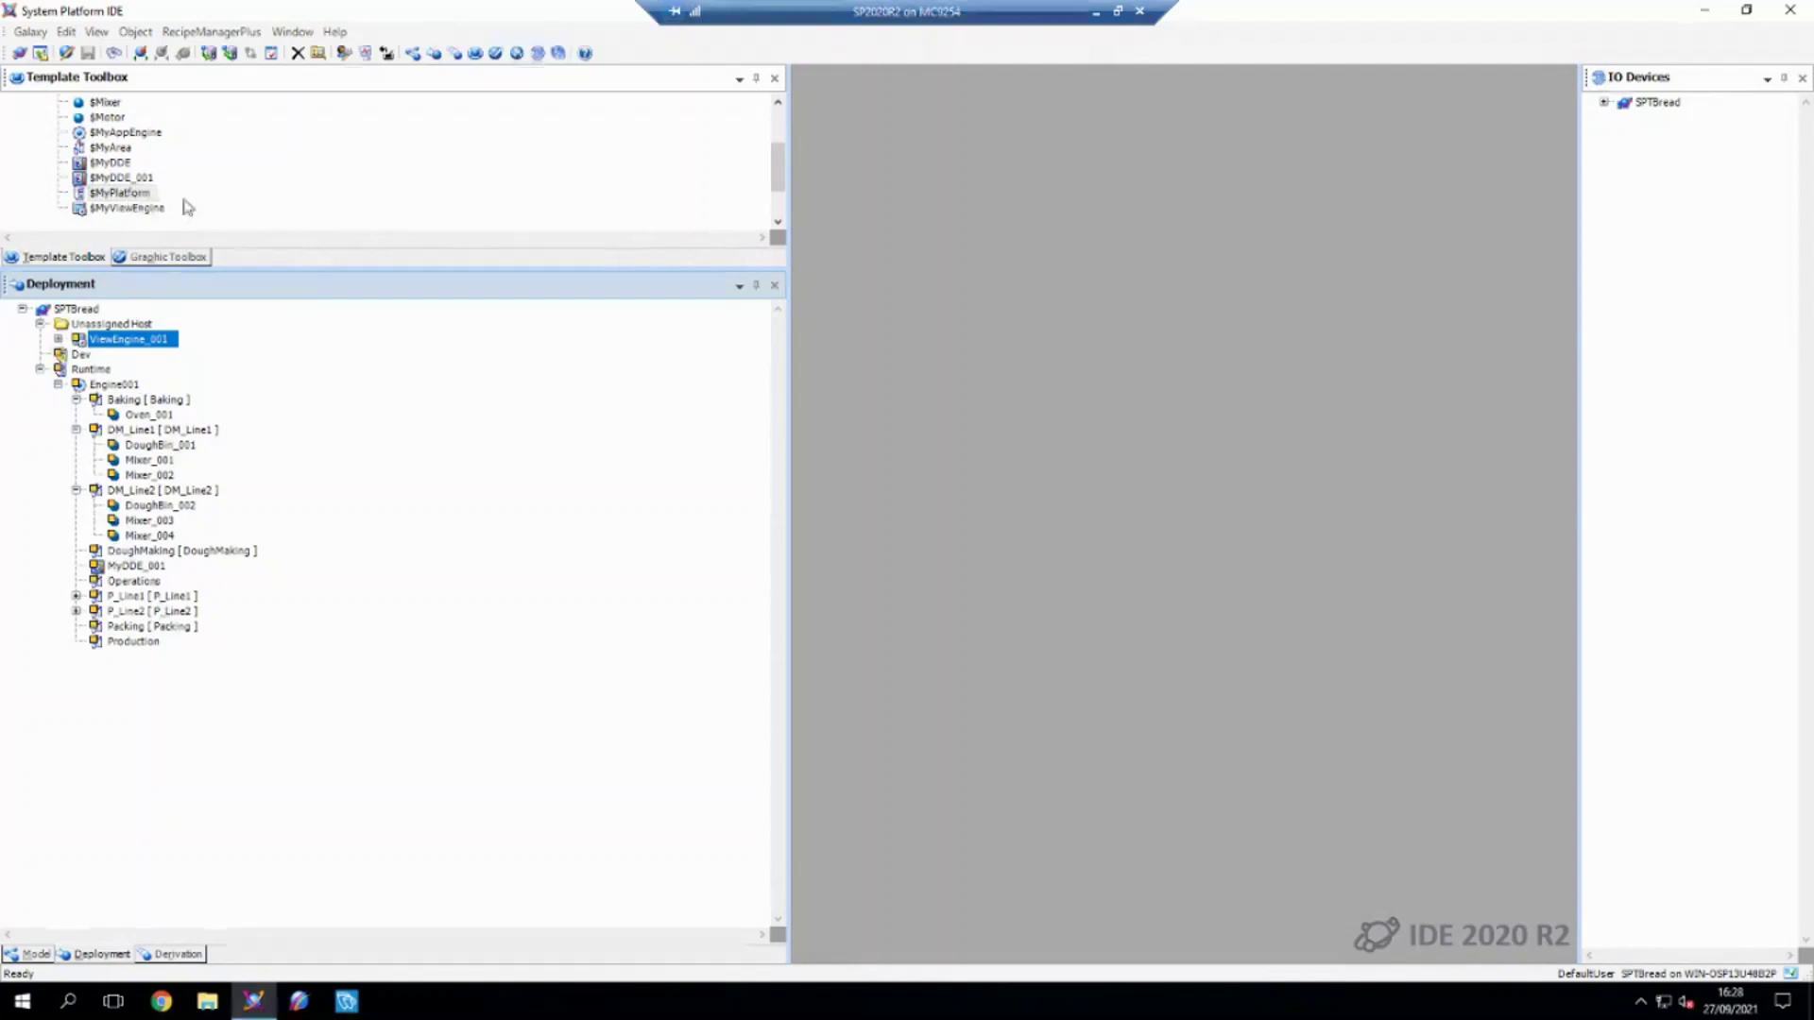
# Create a new $MyPlatform instance named Backup
pyautogui.click(120, 193)
pyautogui.rightClick(121, 194)
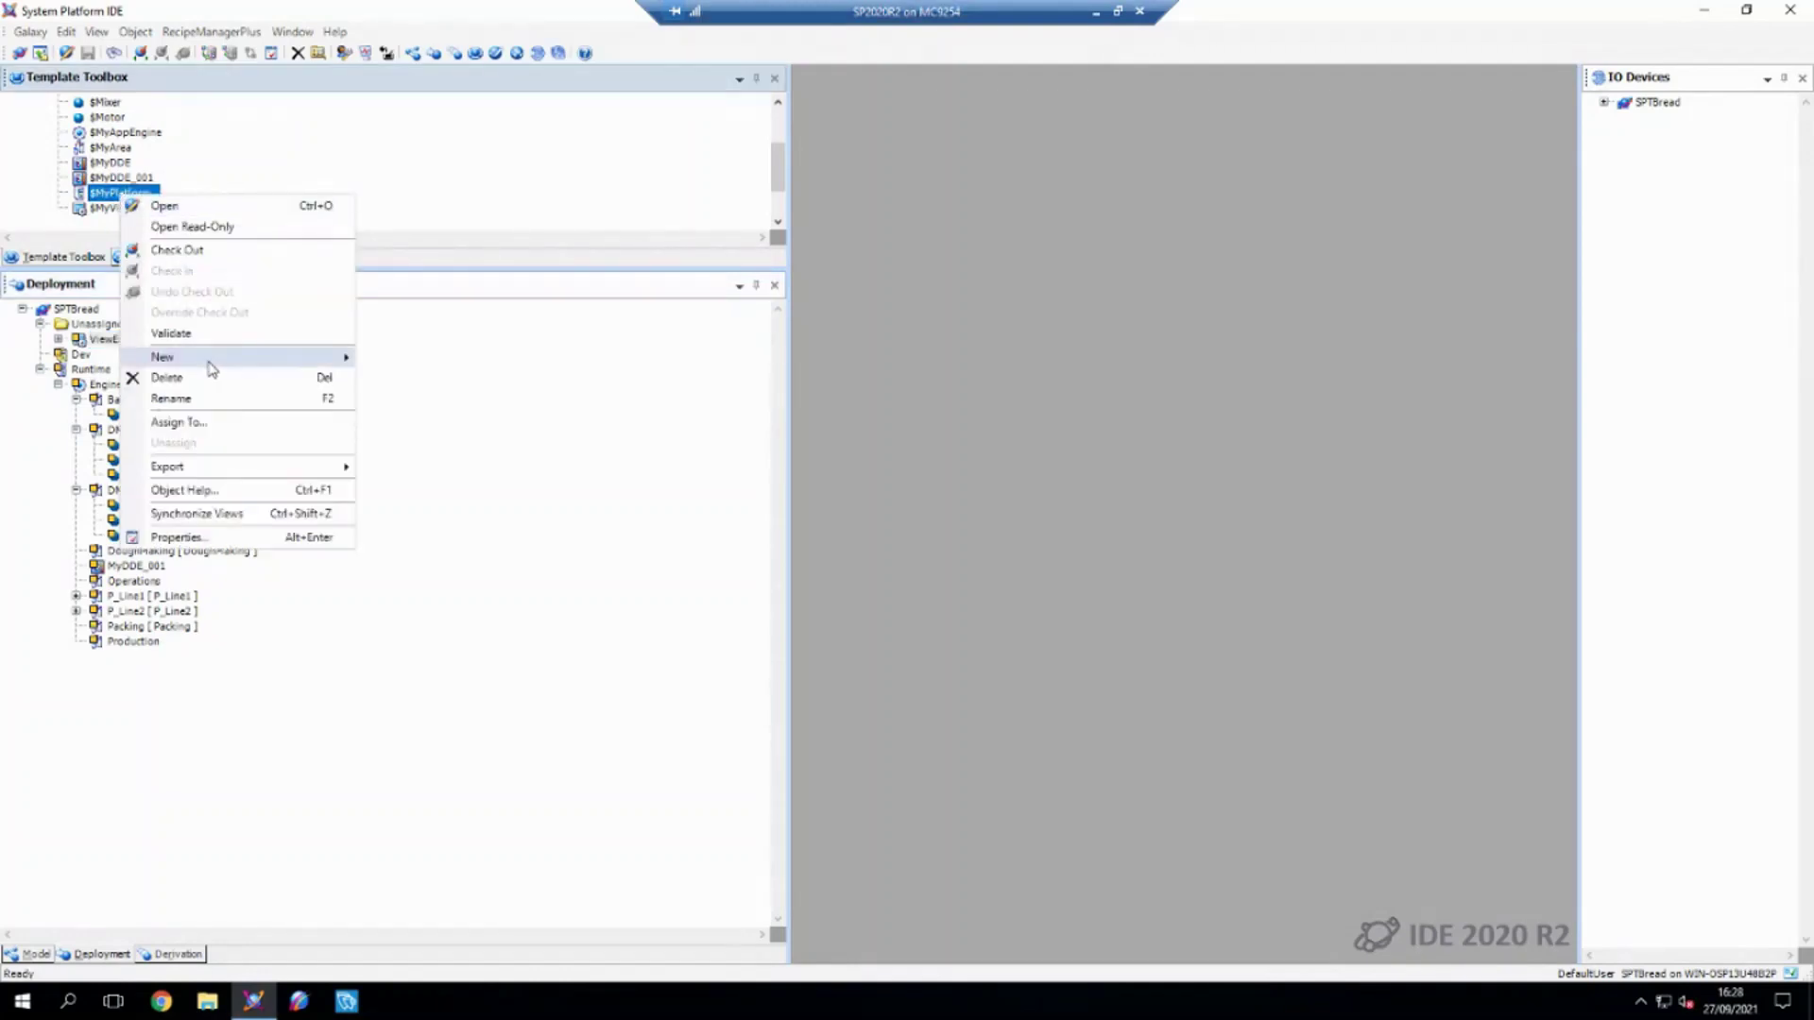
pyautogui.moveTo(211, 368)
pyautogui.click(416, 359)
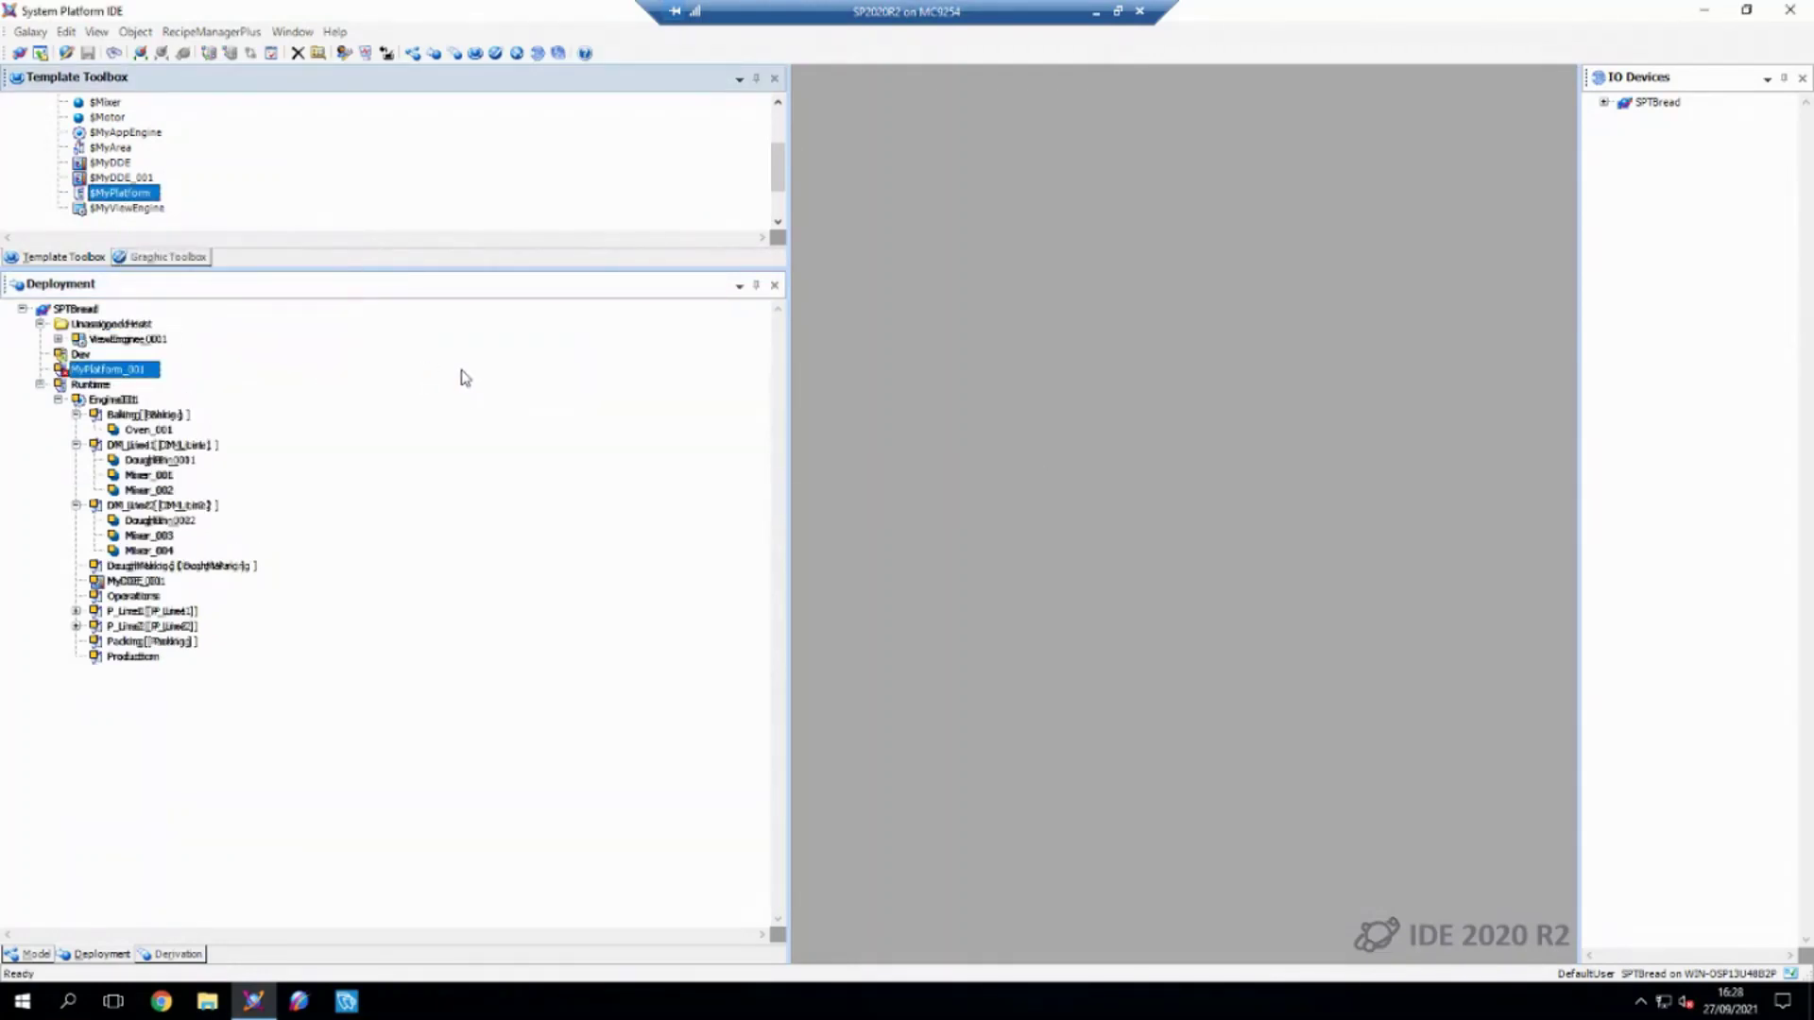
pyautogui.press('BackSpace')
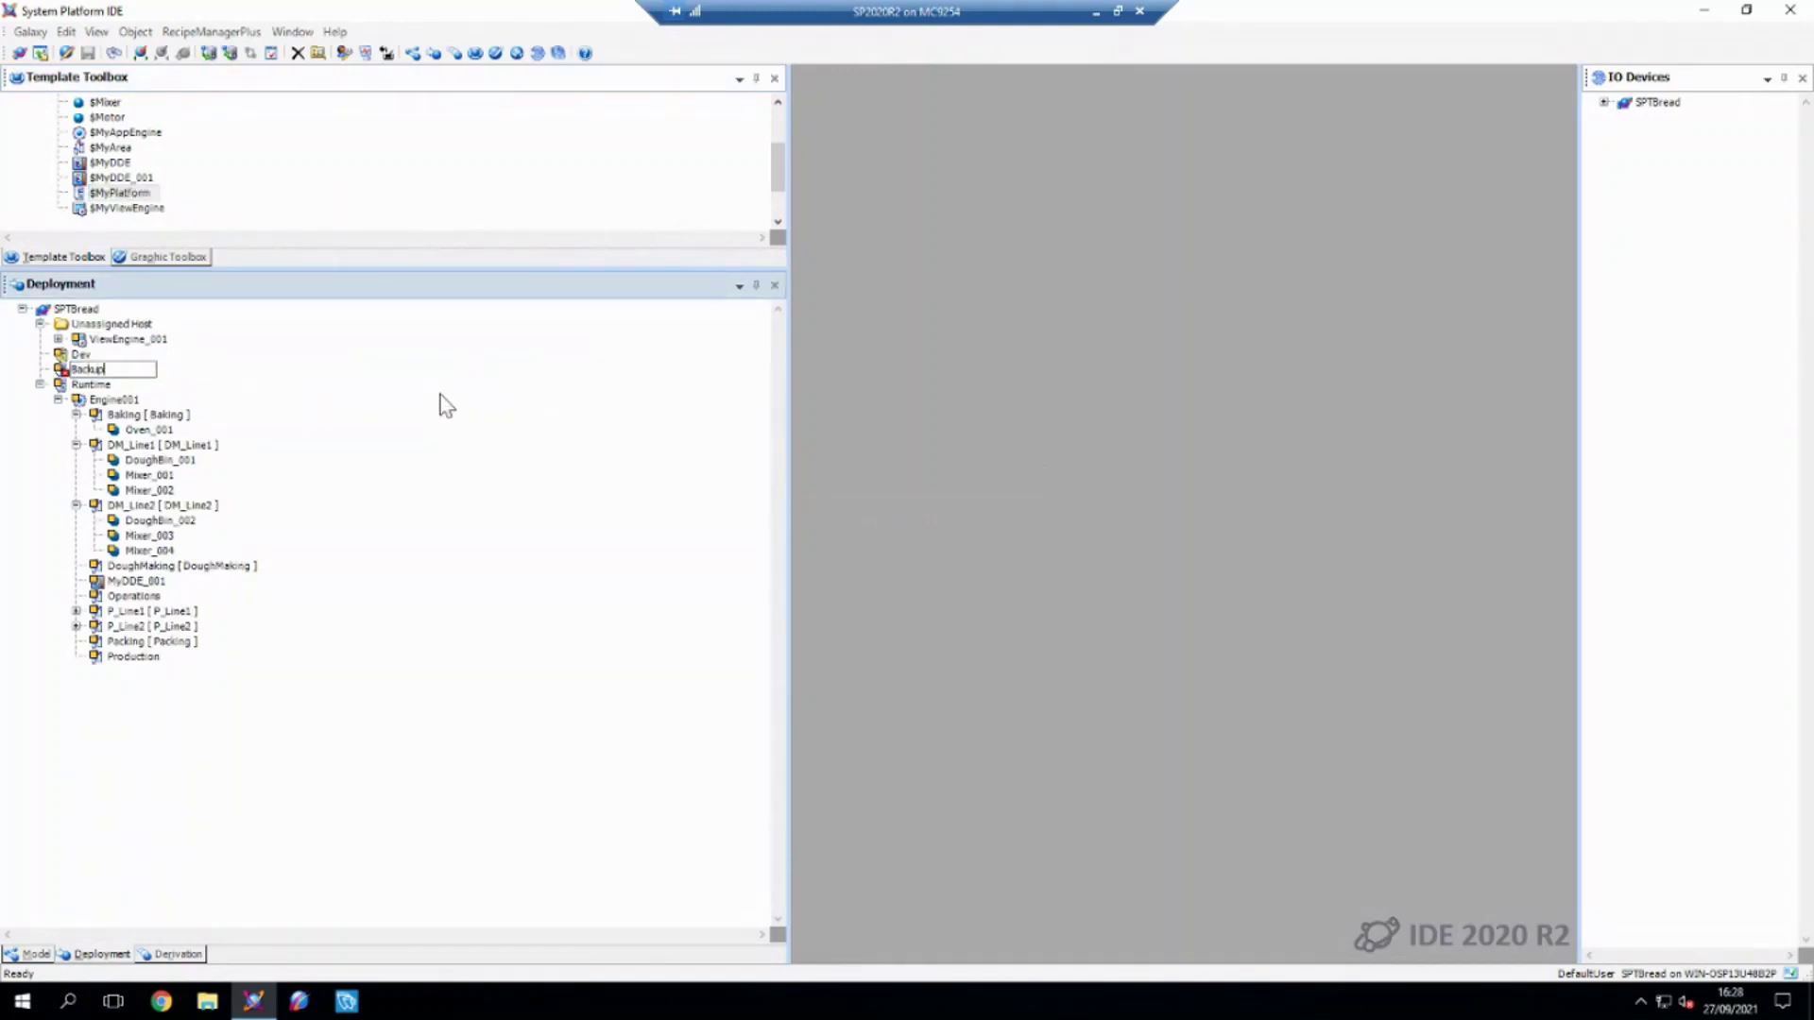
pyautogui.write('Backup')
pyautogui.press('Return')
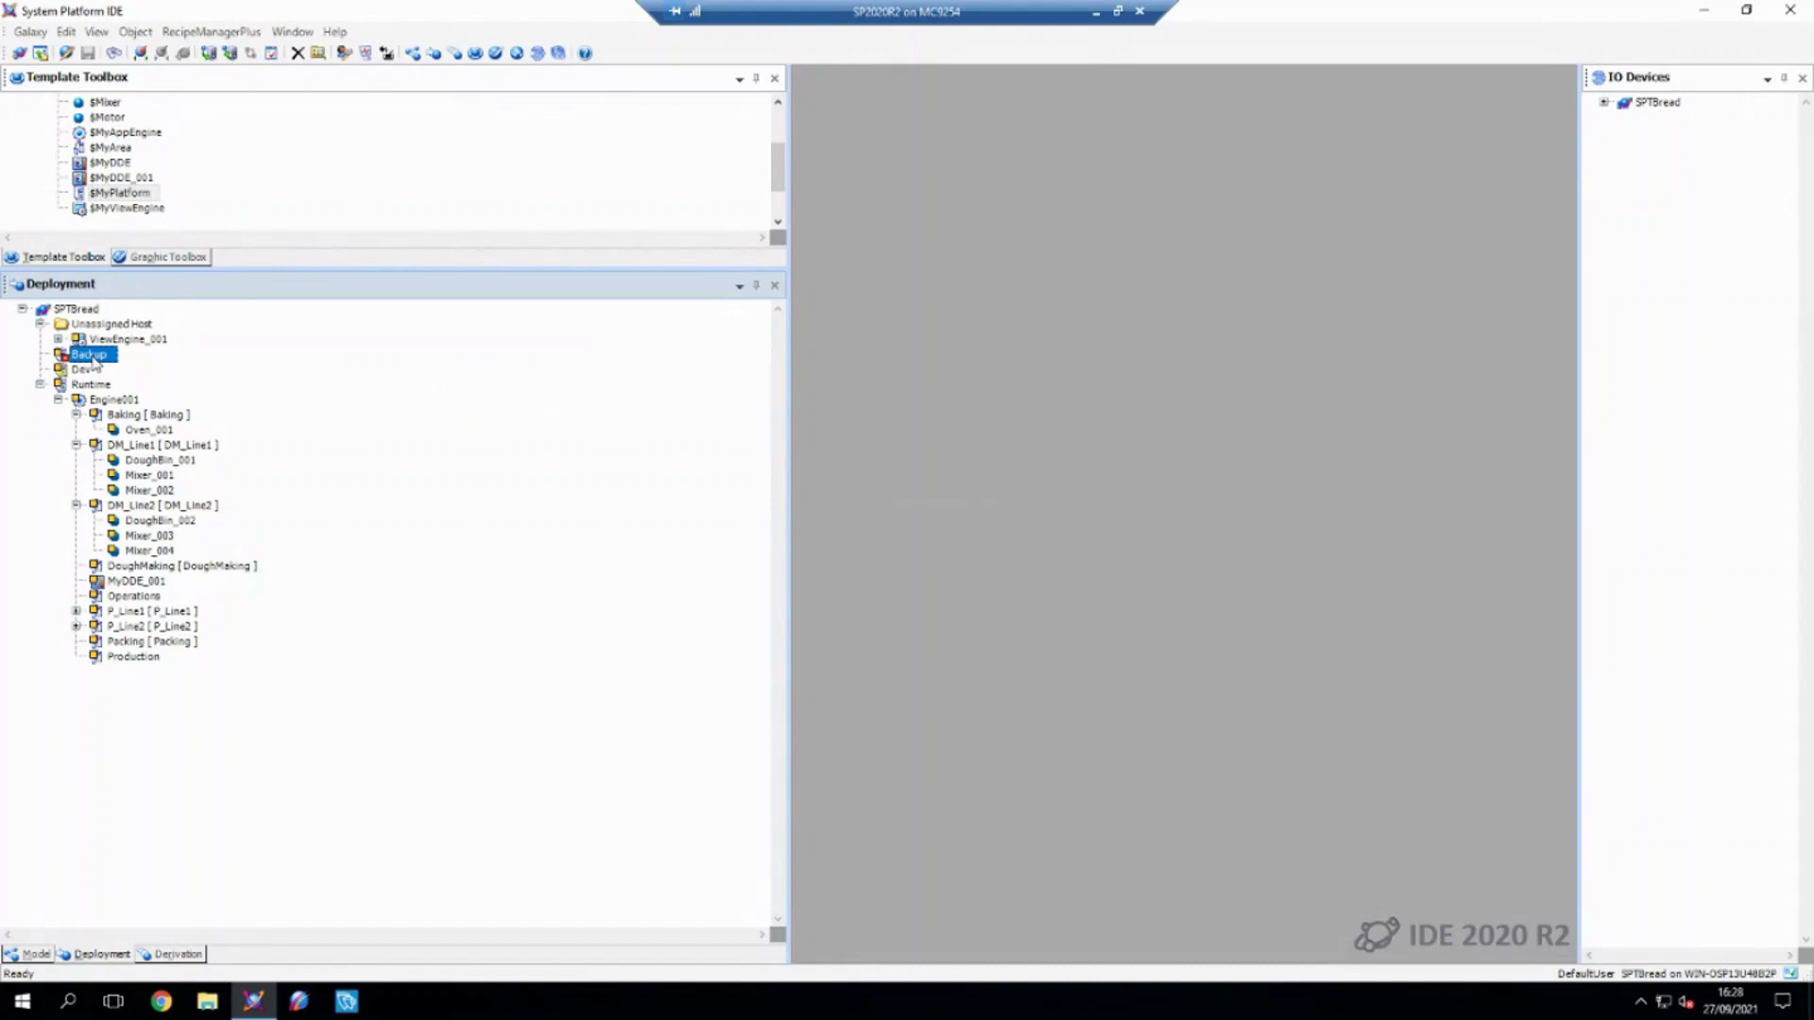
# Set Backup's network address to BACKUP, save and close, and check it in
pyautogui.rightClick(94, 360)
pyautogui.press('Escape')
pyautogui.doubleClick(83, 357)
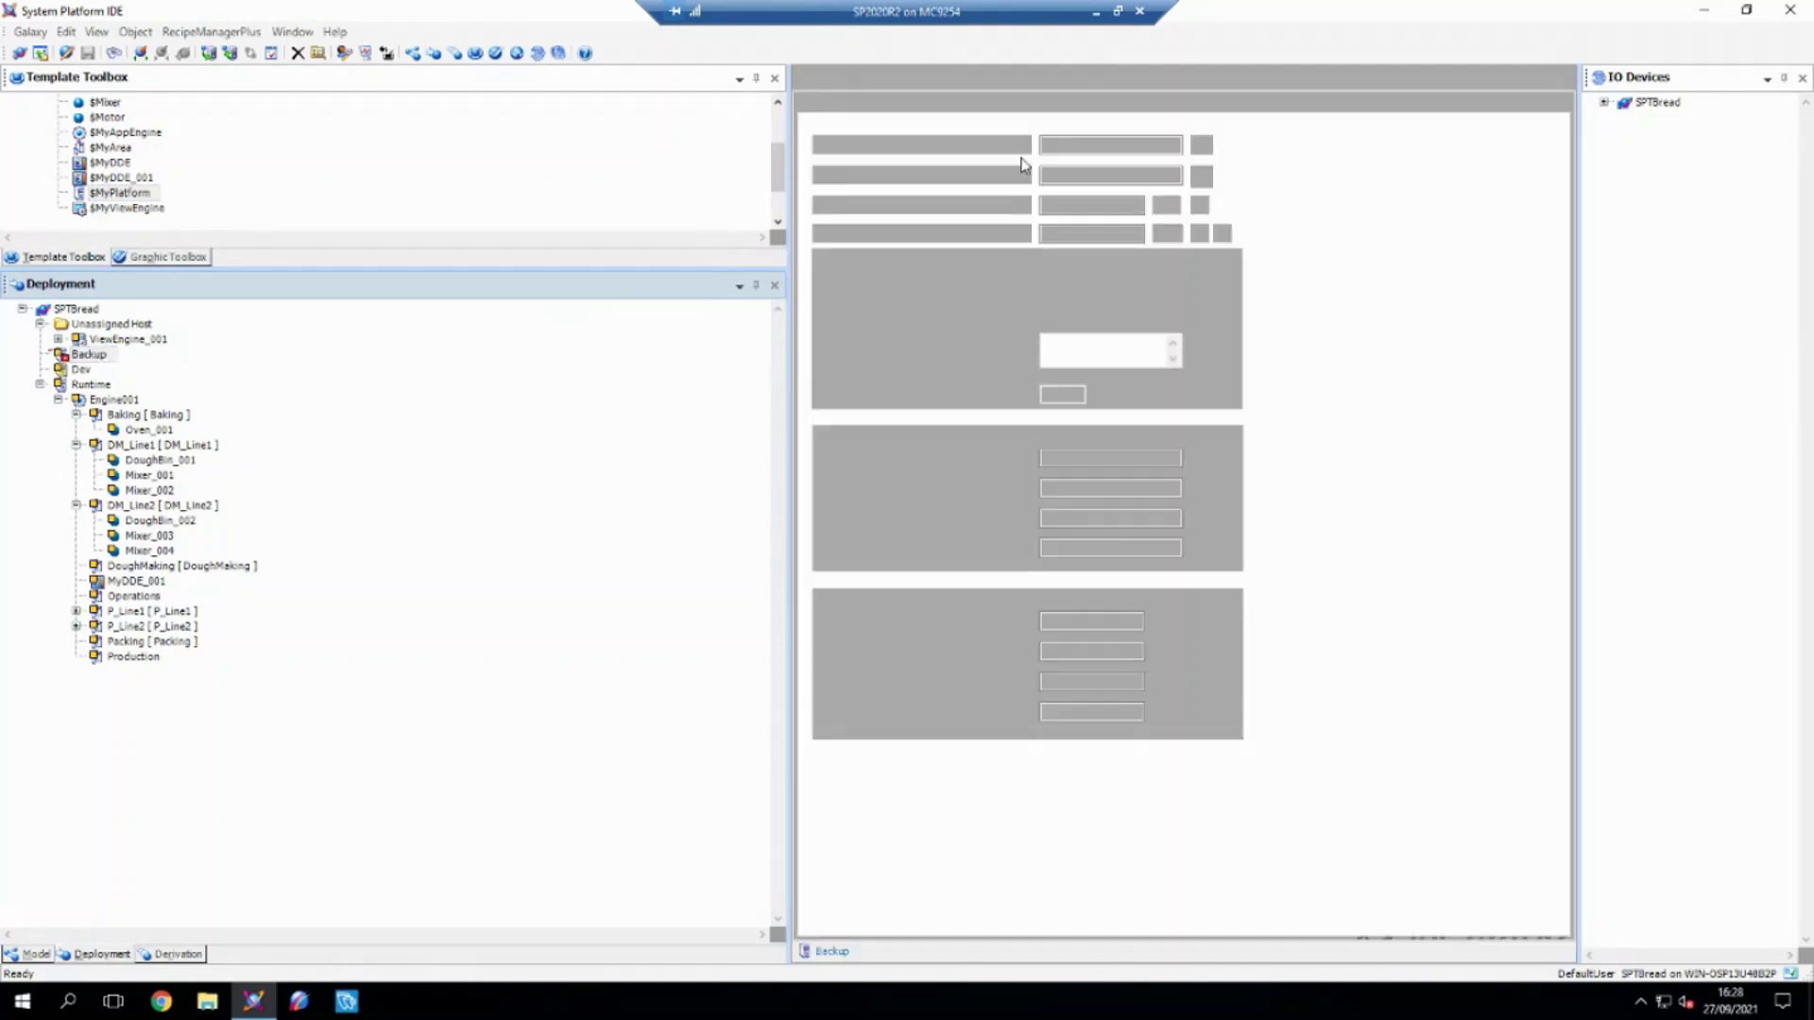
pyautogui.click(1086, 147)
pyautogui.write('BACKUP')
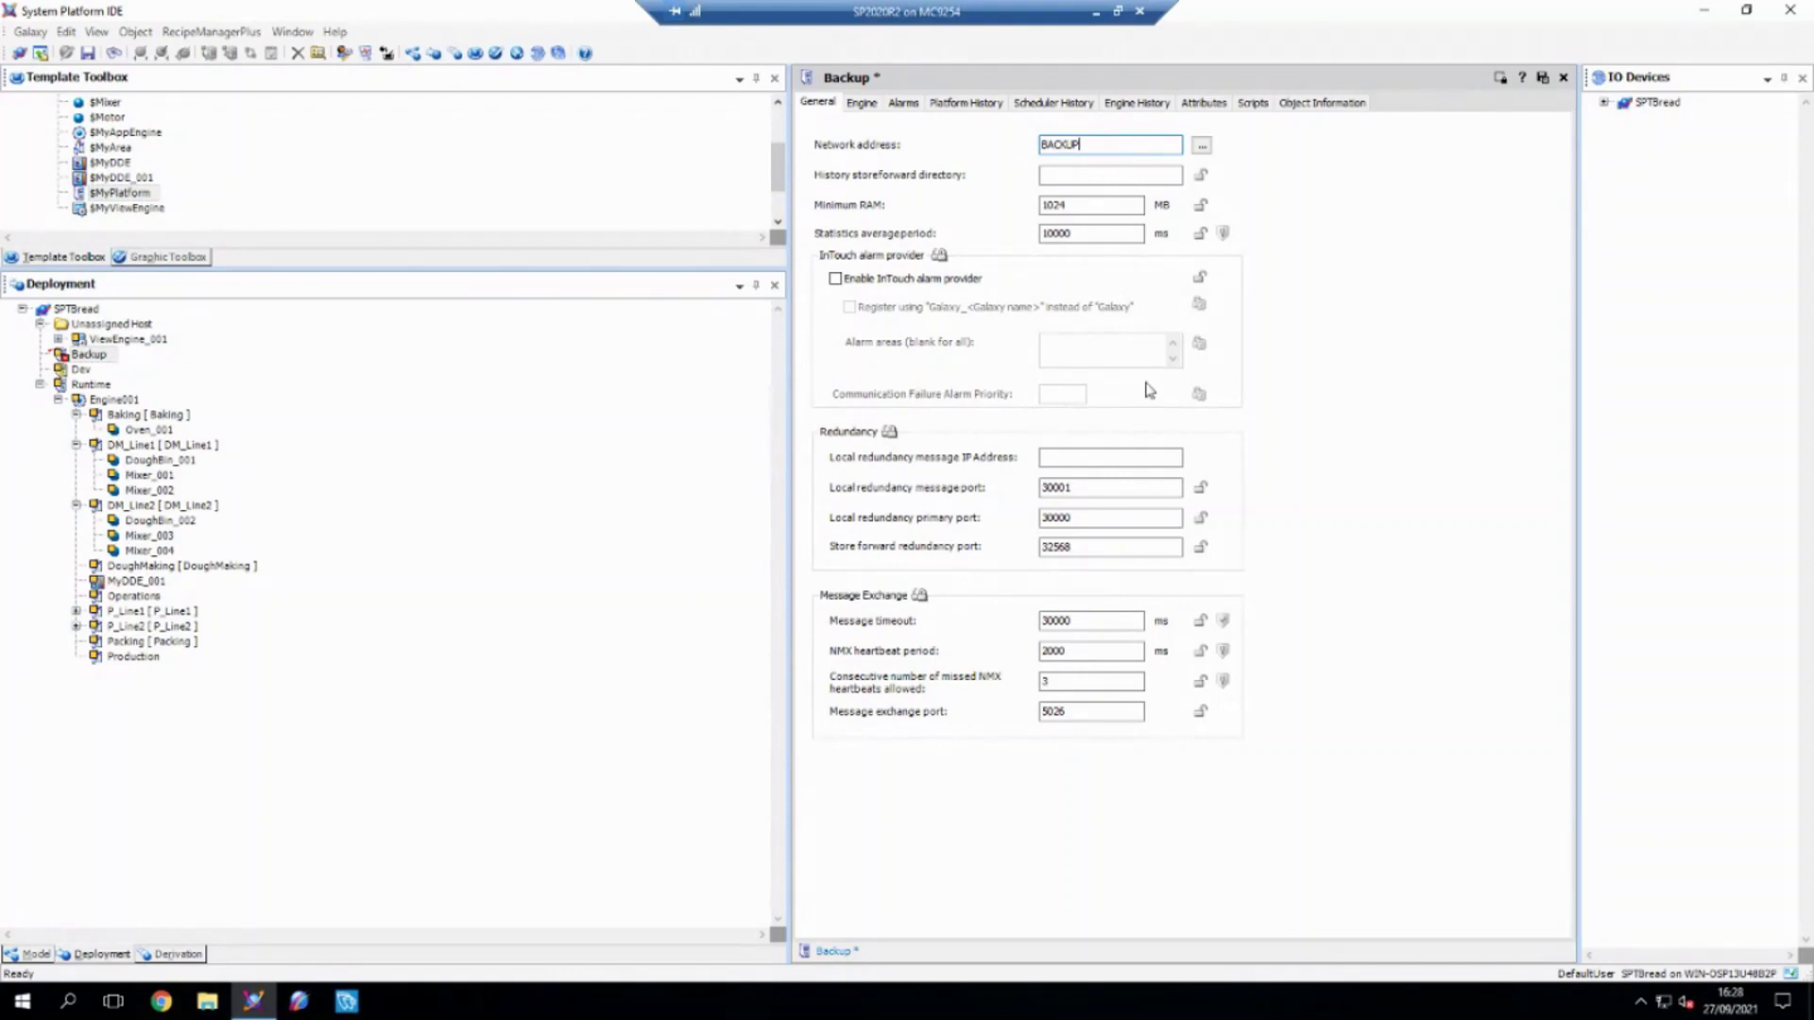
pyautogui.click(1064, 456)
pyautogui.click(1542, 77)
pyautogui.click(946, 589)
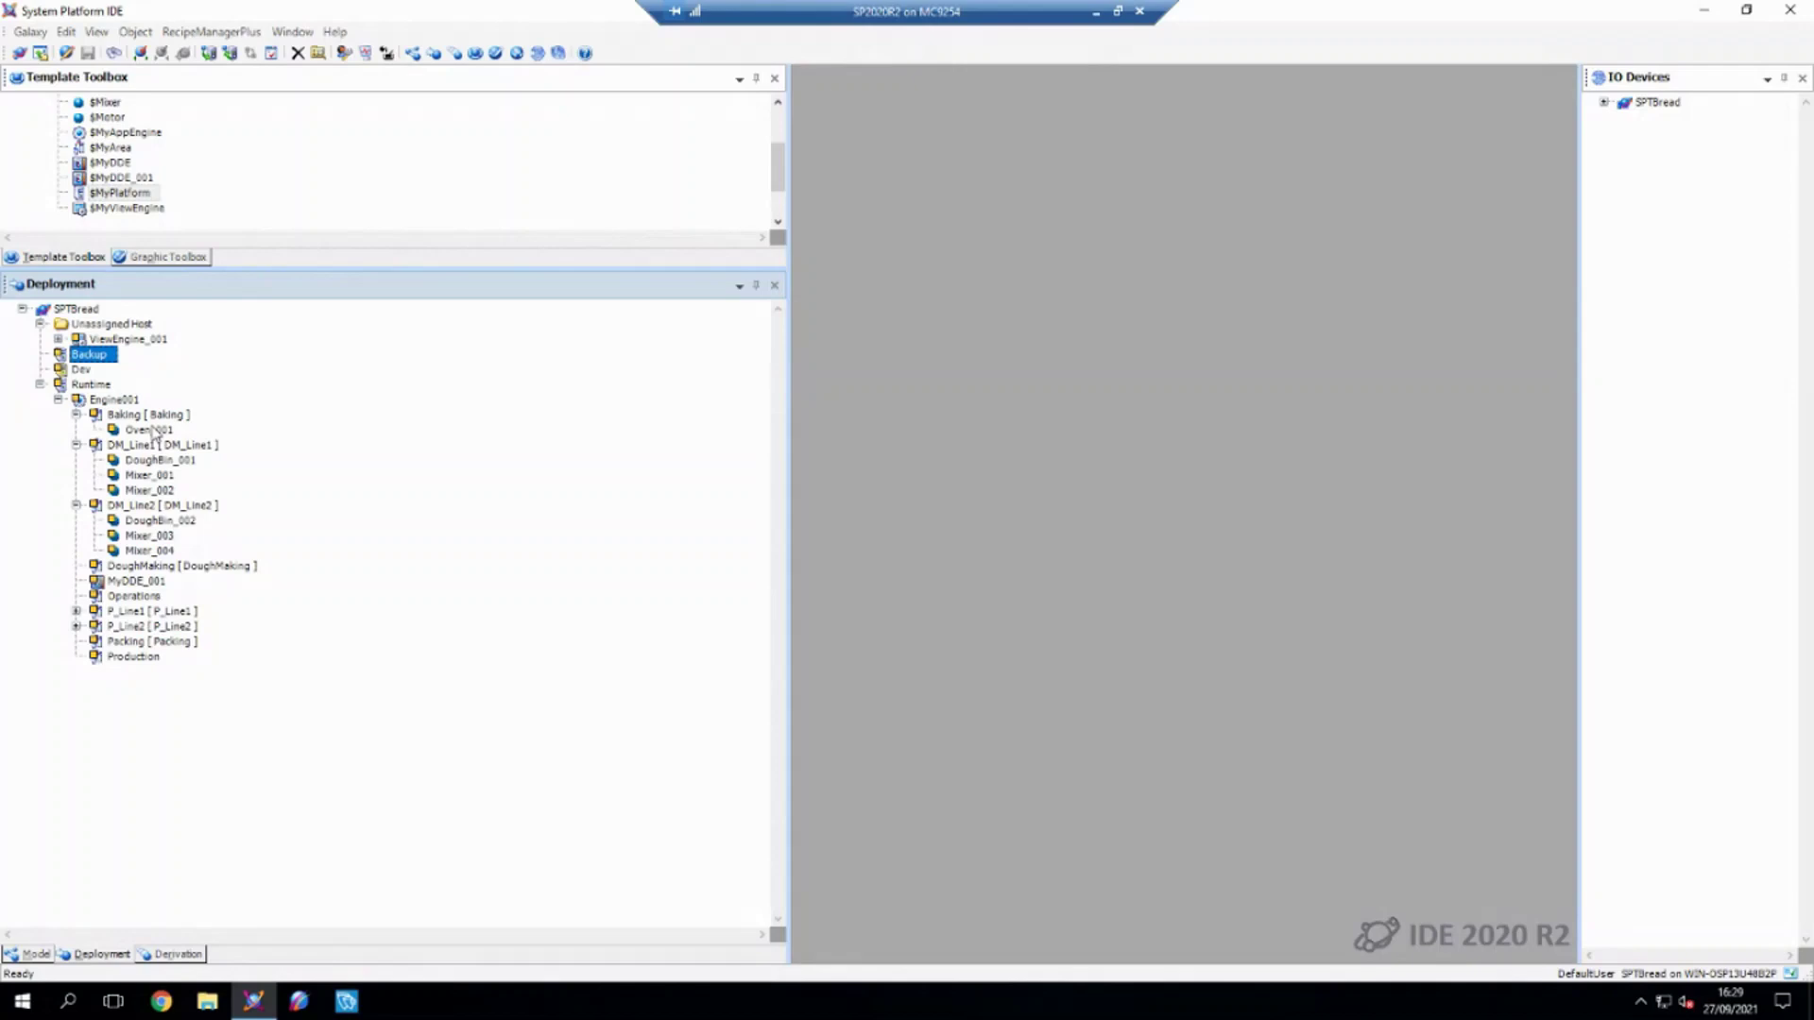
# Tick Enable redundancy on Engine001's Redundancy tab, save anyway, and check it in
pyautogui.click(109, 400)
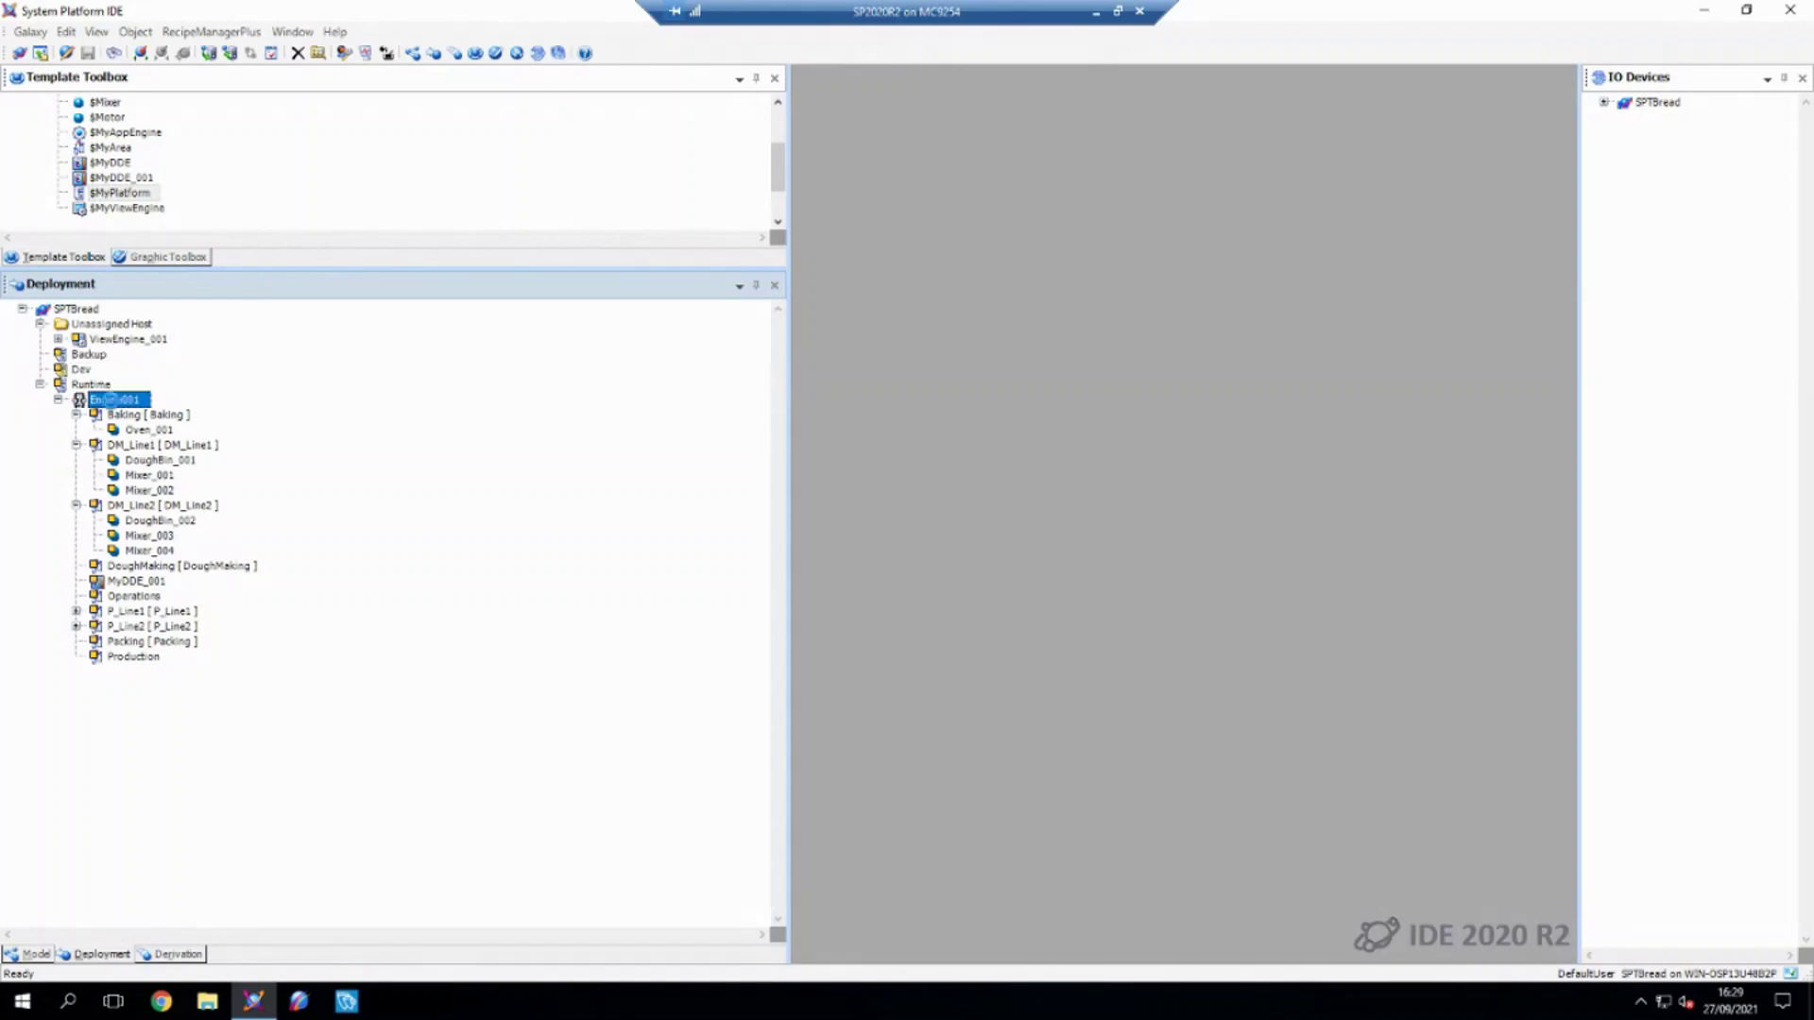
pyautogui.doubleClick(113, 400)
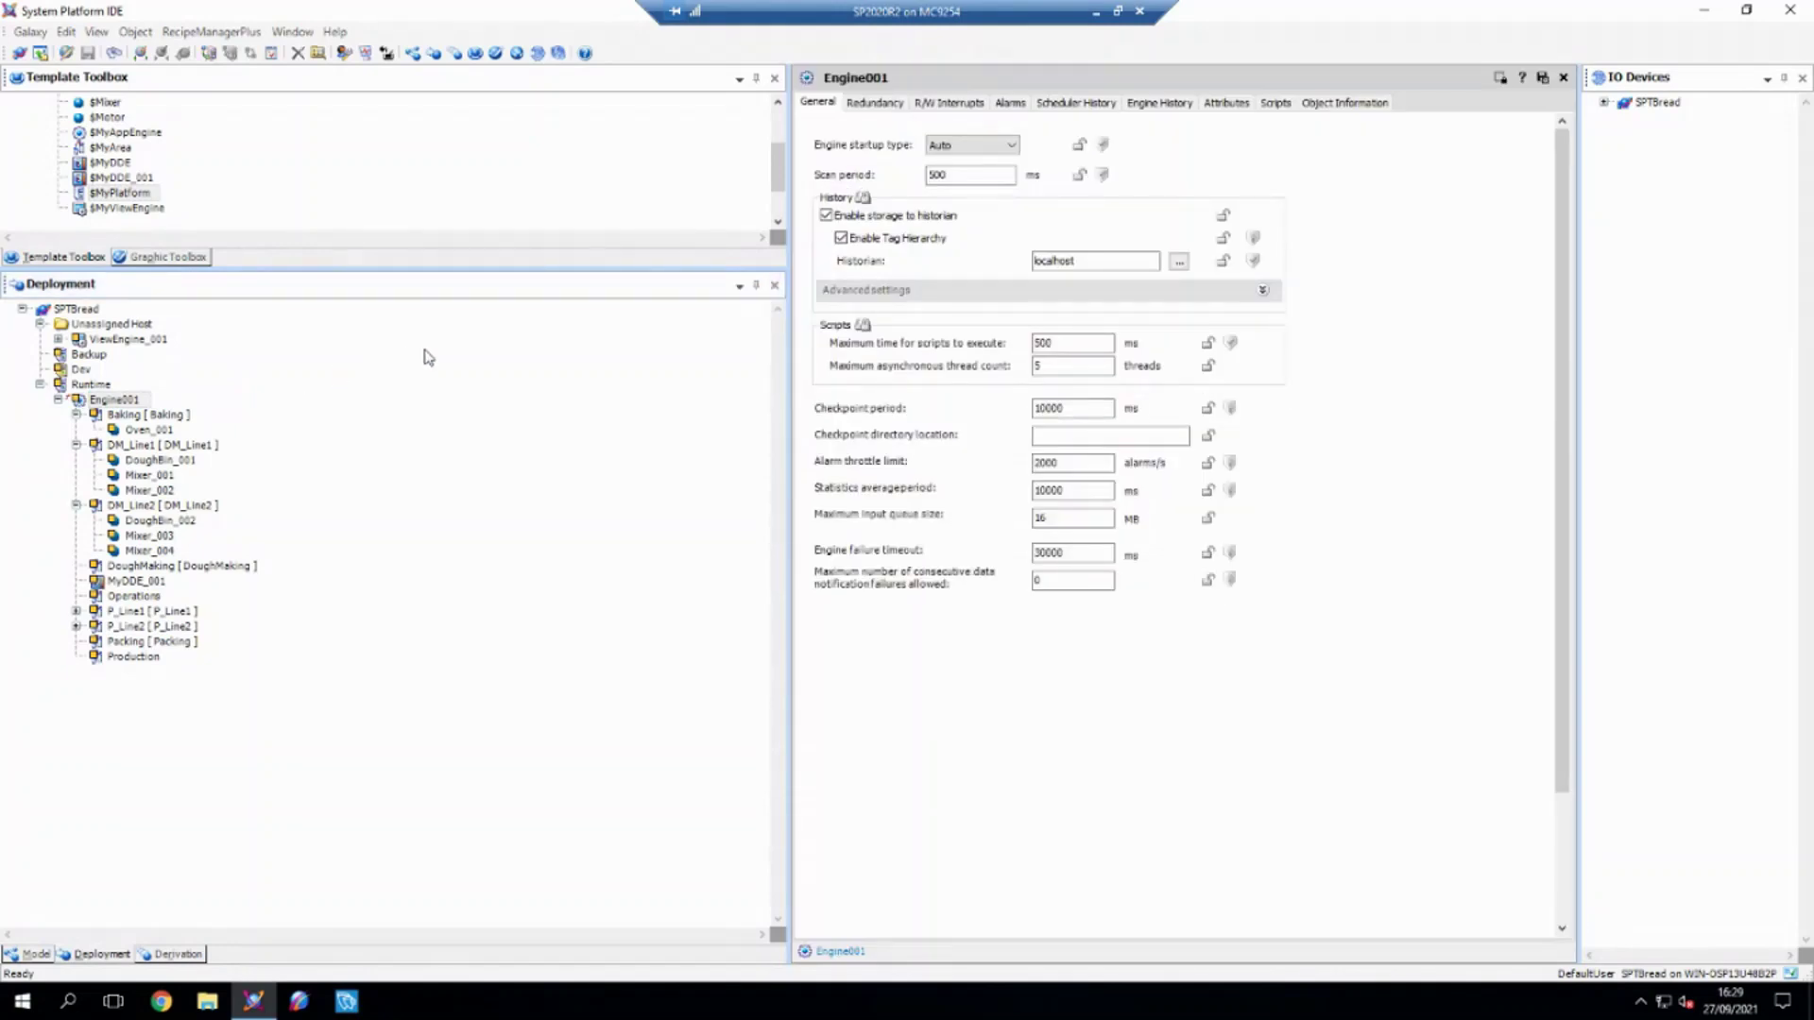
pyautogui.click(875, 106)
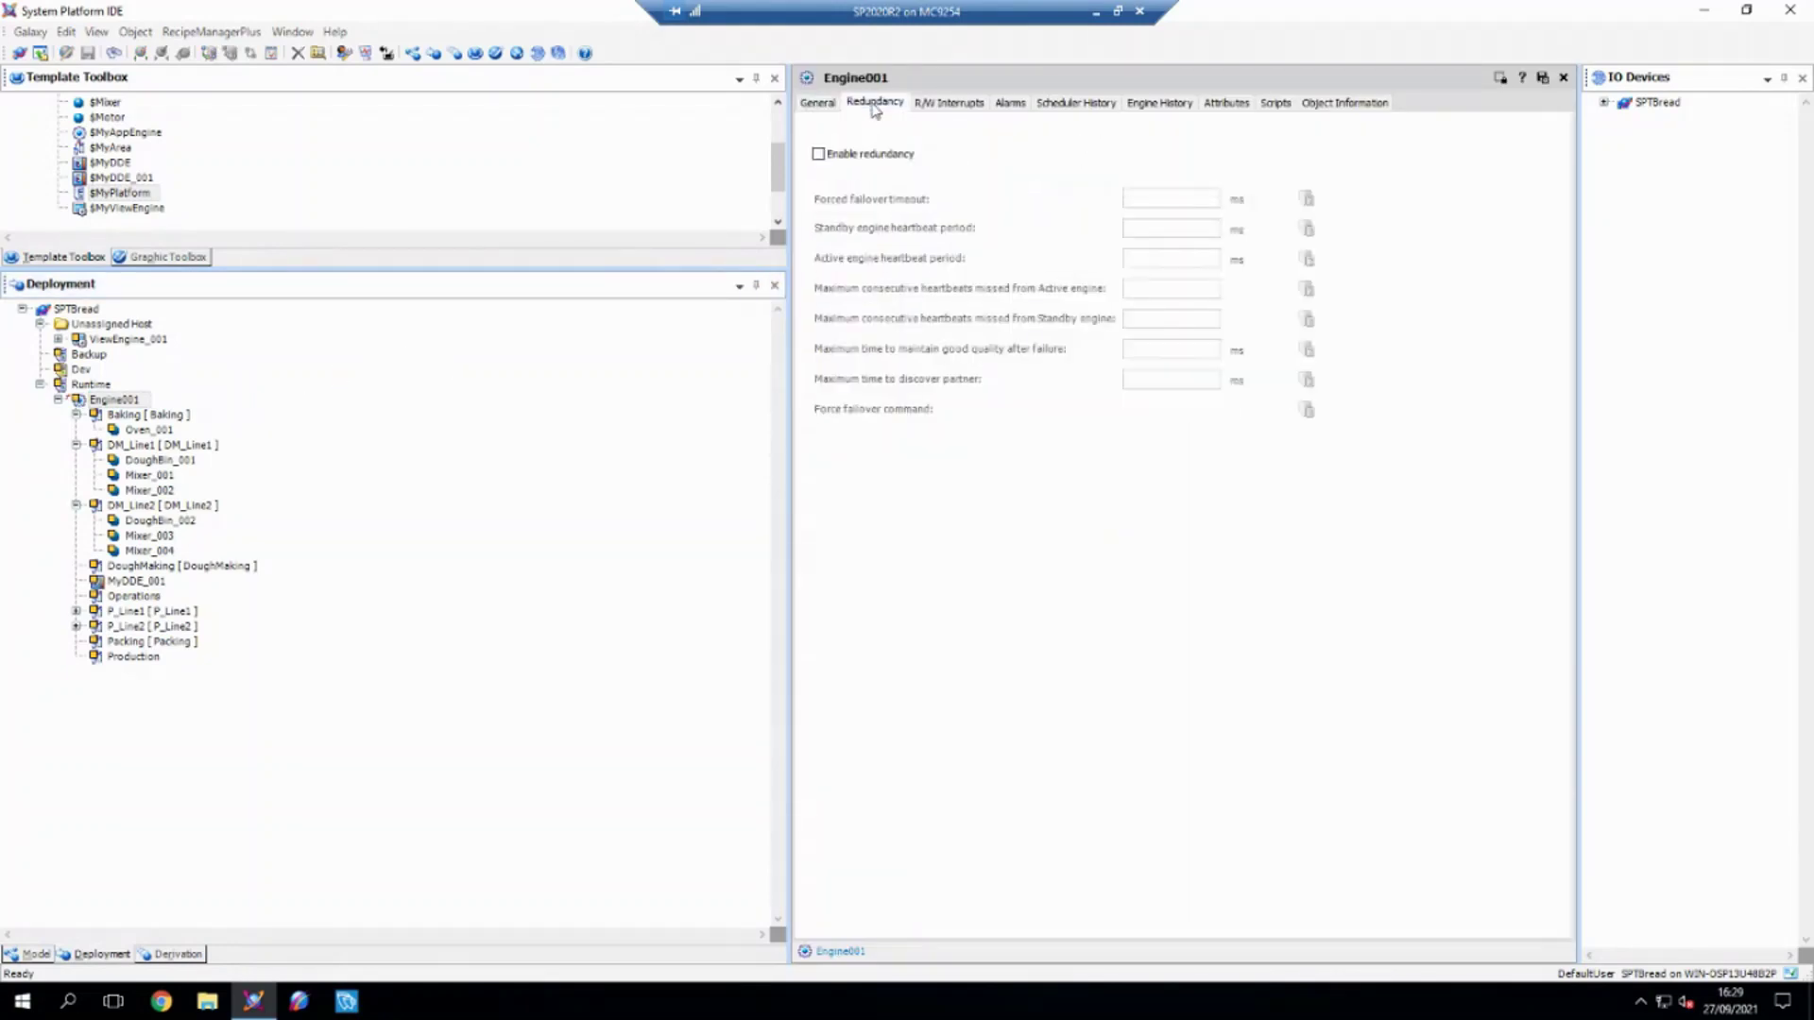
pyautogui.click(818, 154)
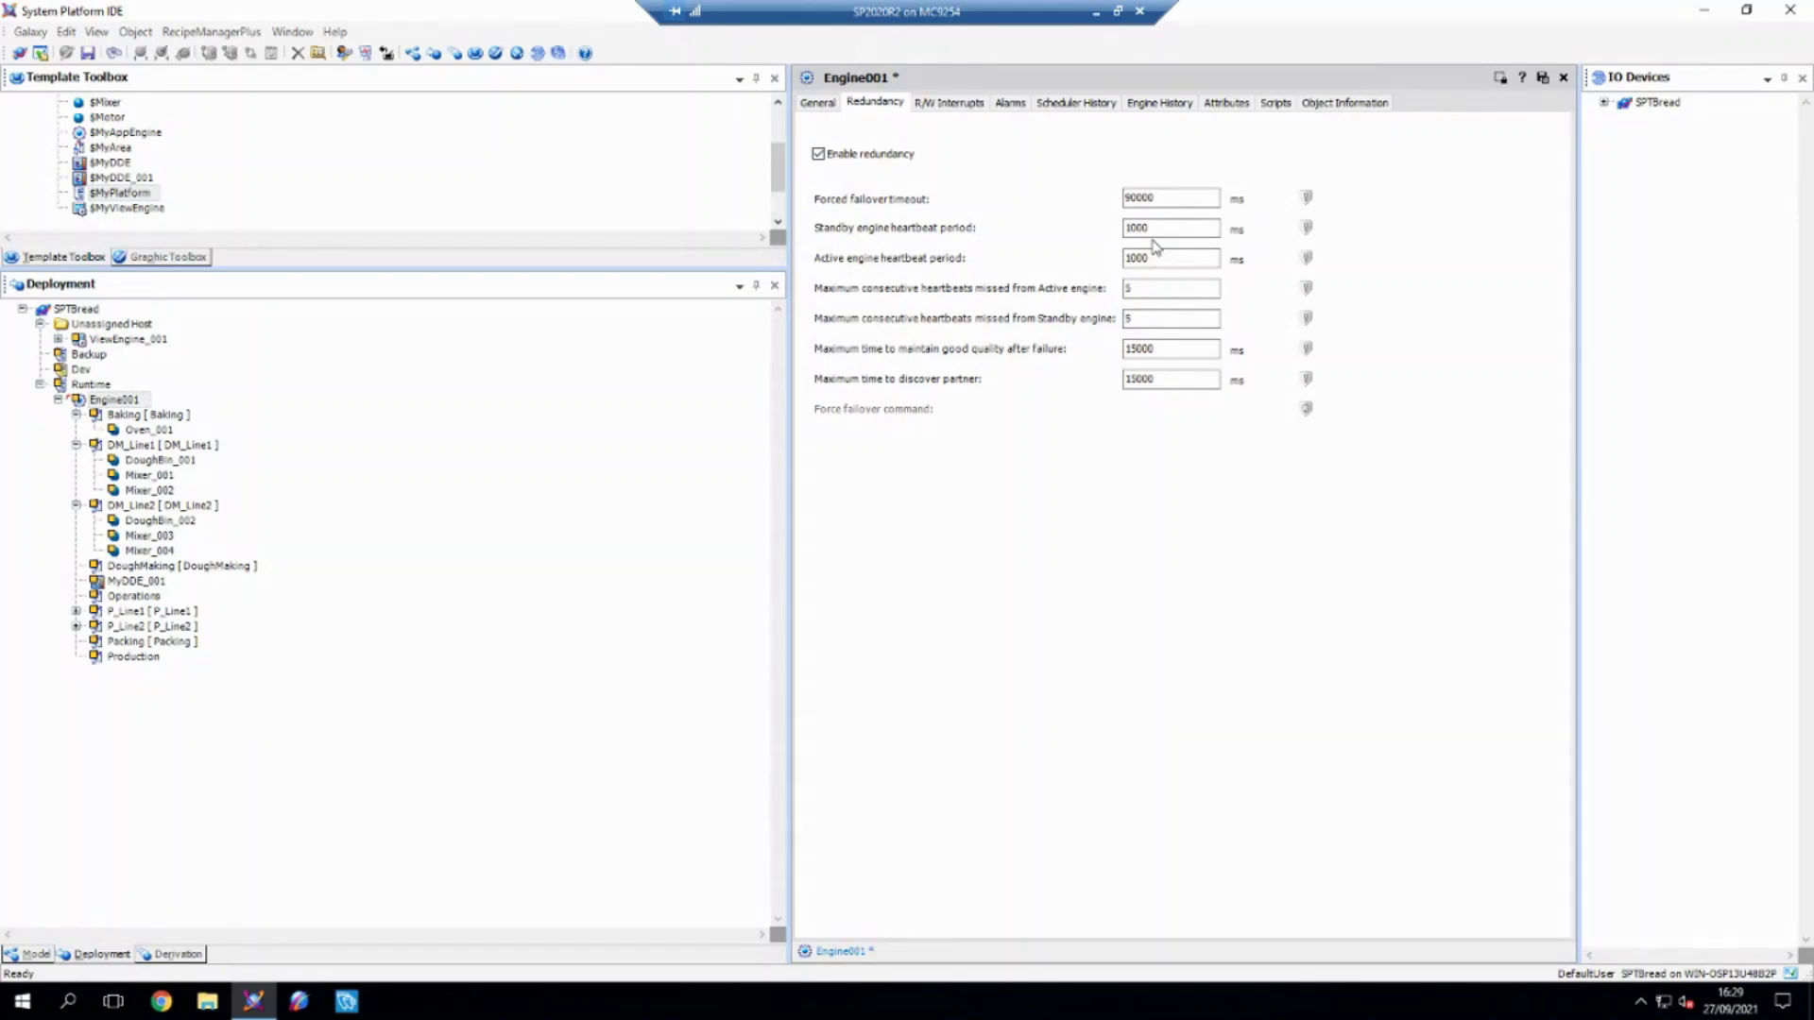
pyautogui.click(1542, 81)
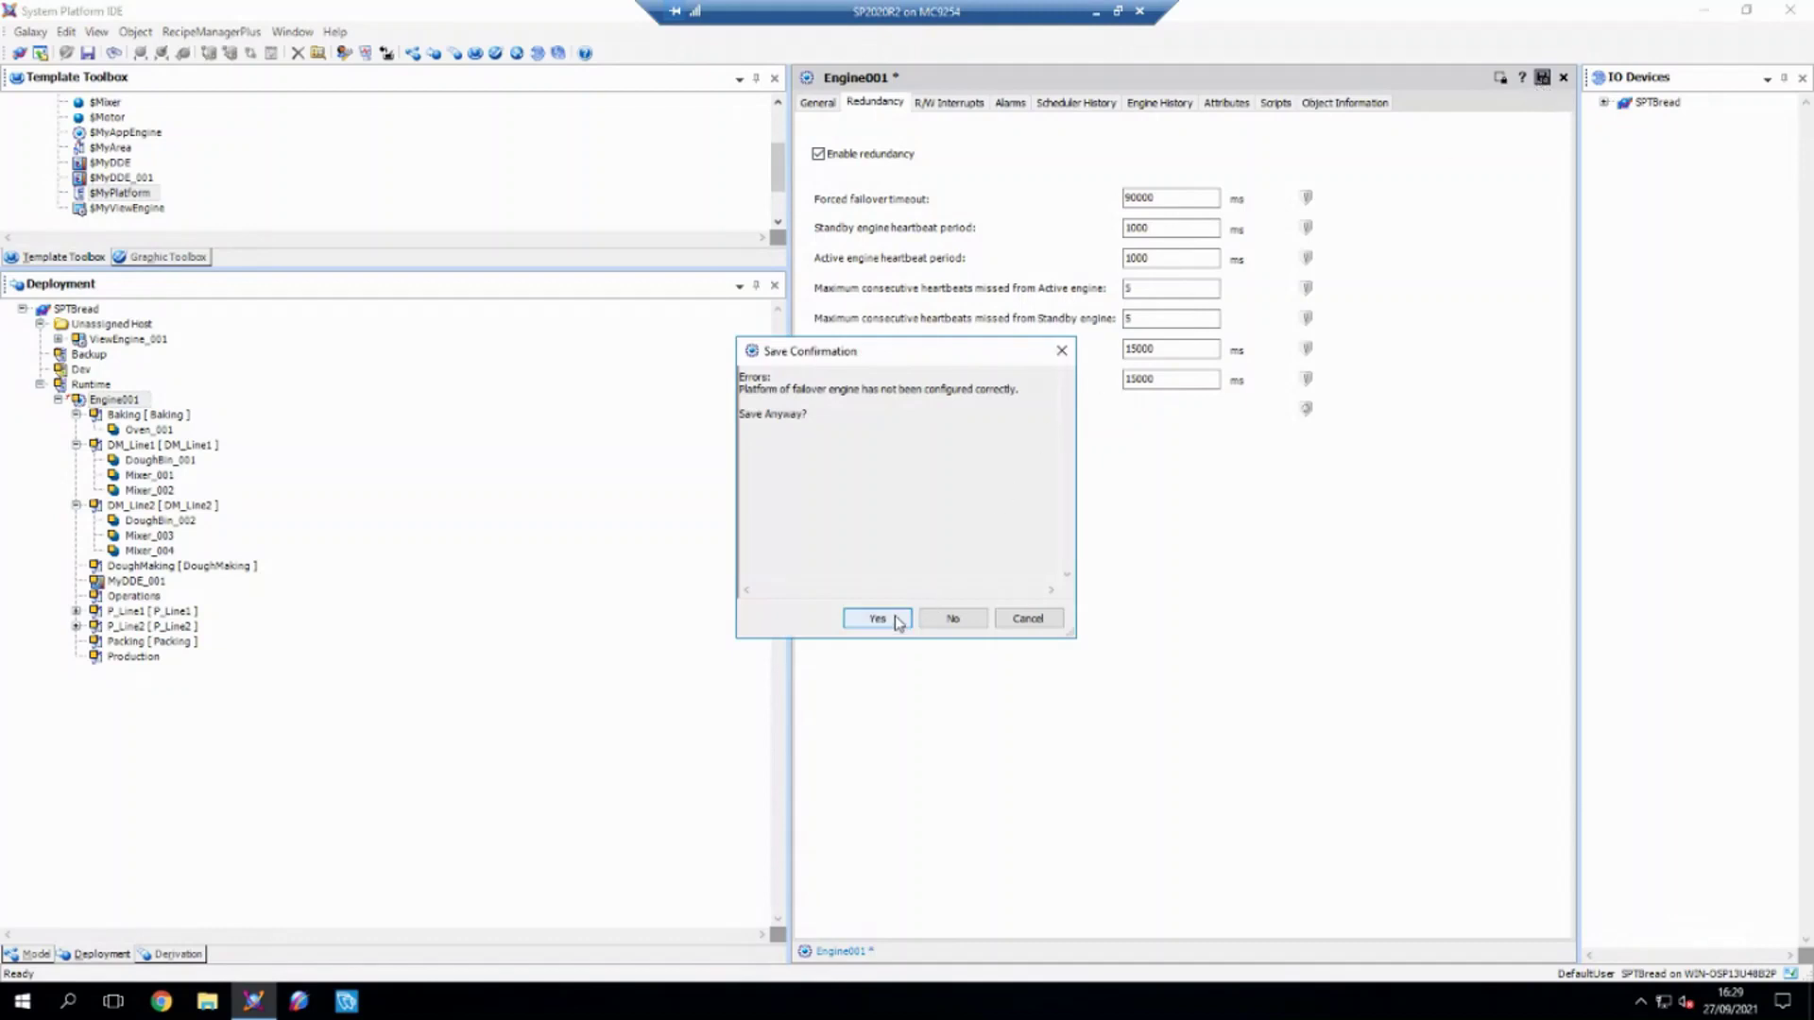
pyautogui.click(877, 619)
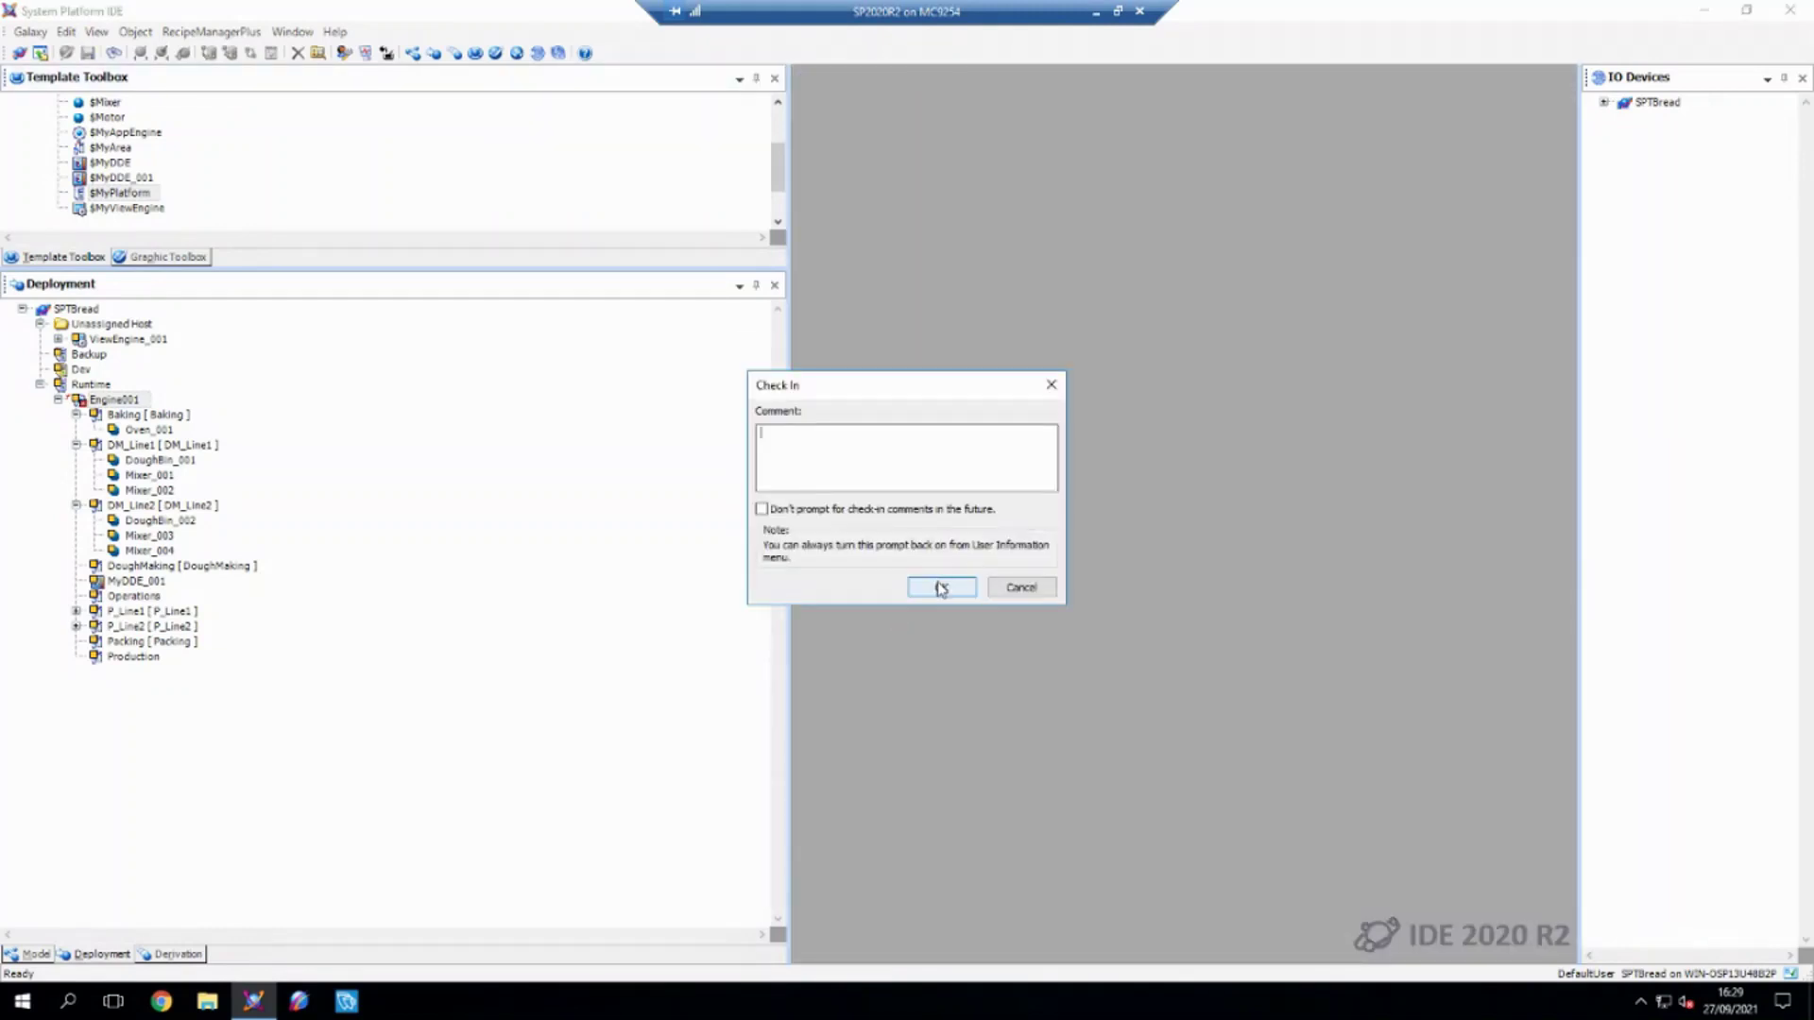
pyautogui.click(940, 587)
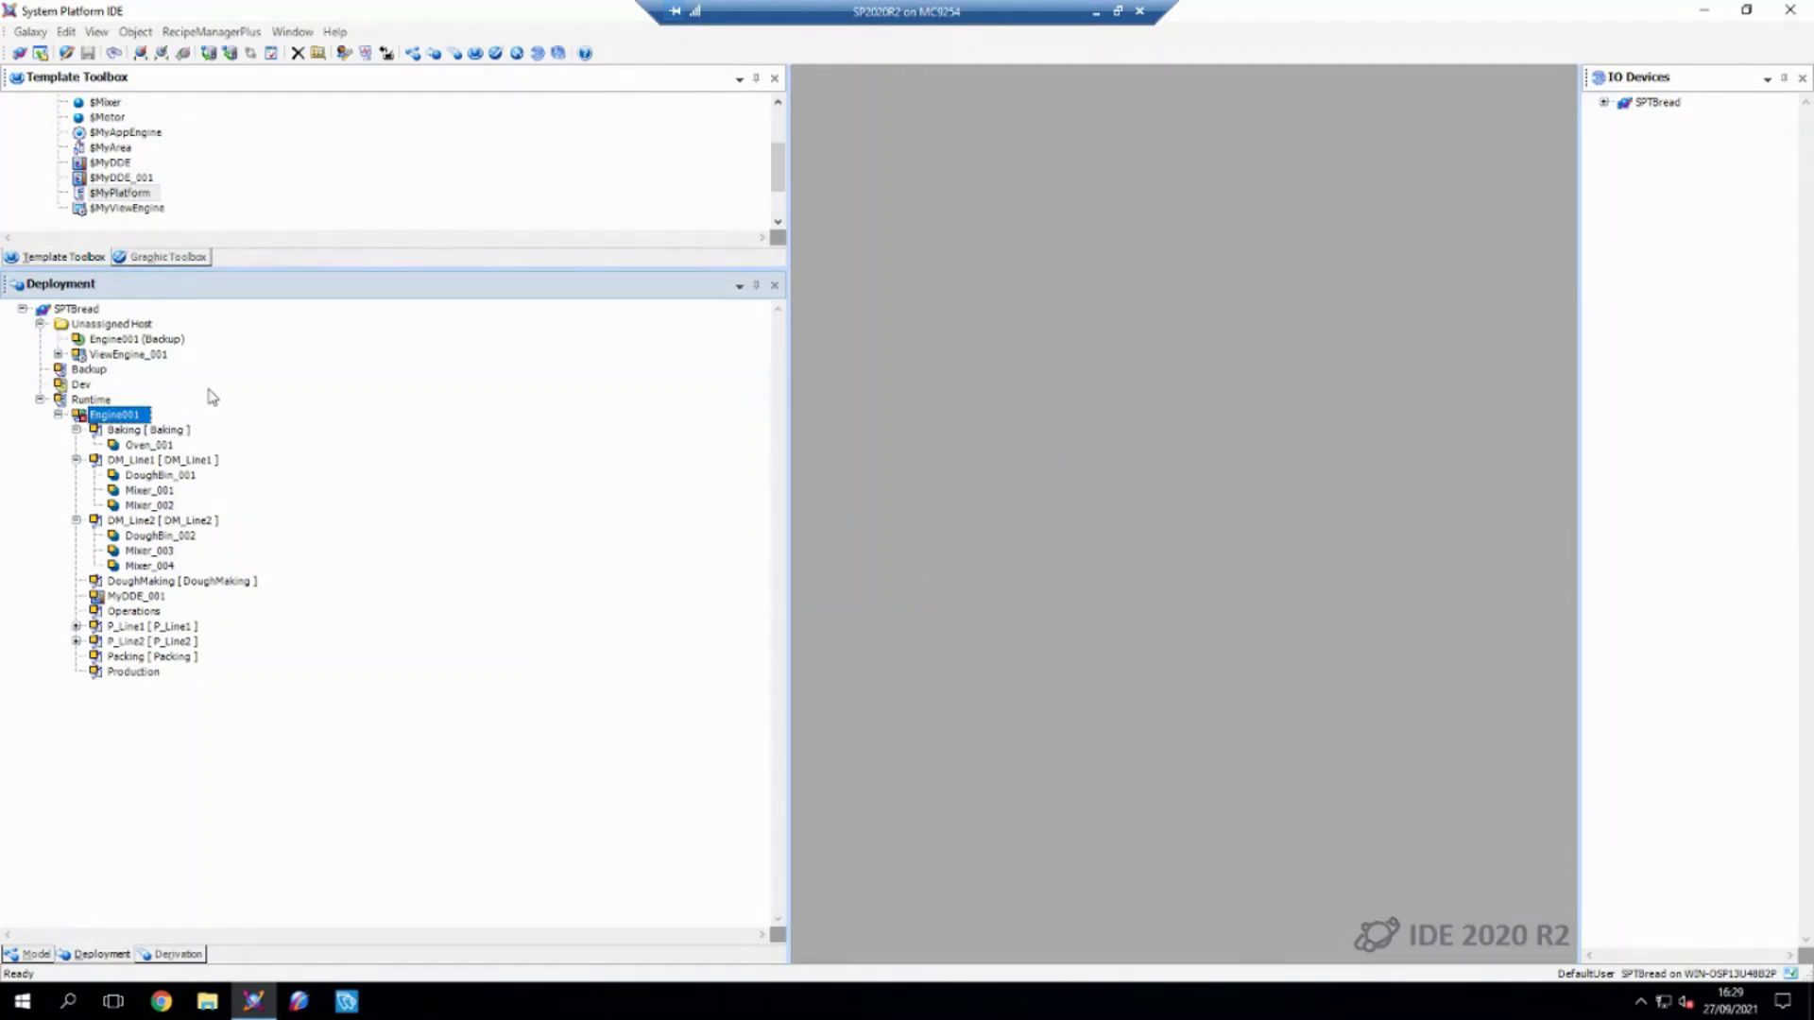
# Drag Engine001 (Backup) from Unassigned Host onto the Backup platform
pyautogui.click(165, 341)
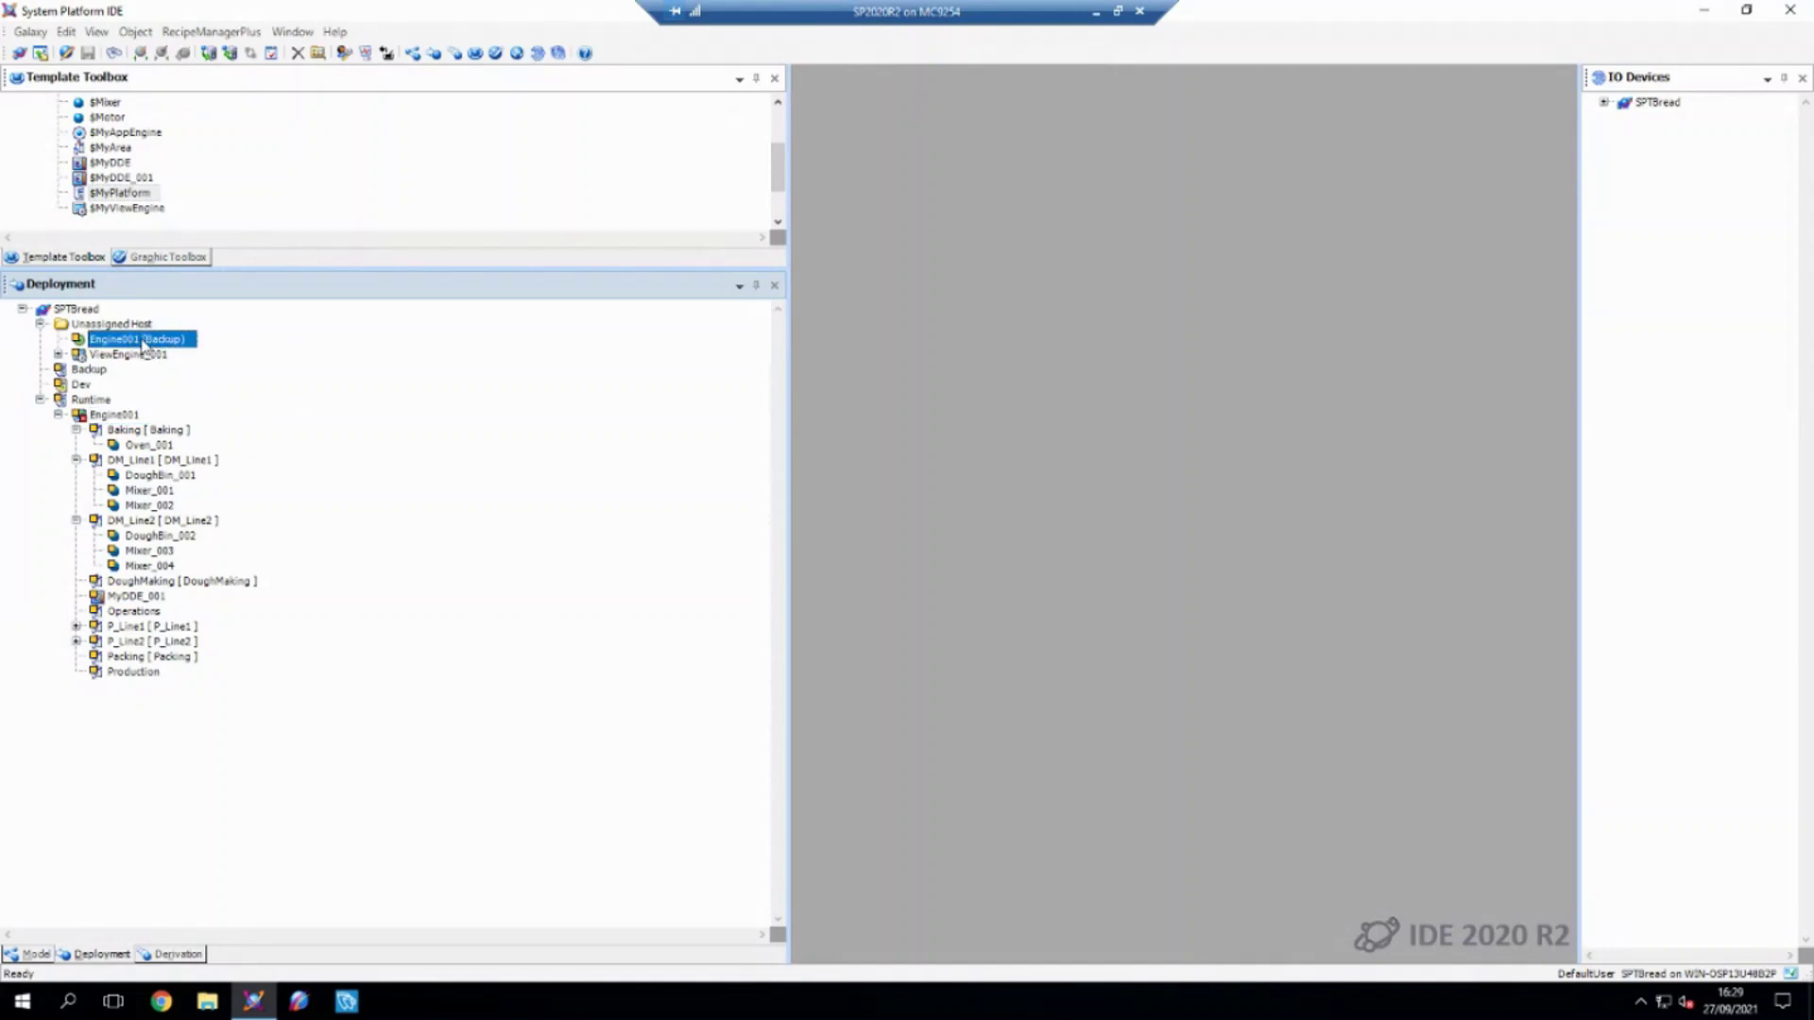
pyautogui.moveTo(144, 348); pyautogui.dragTo(90, 369)
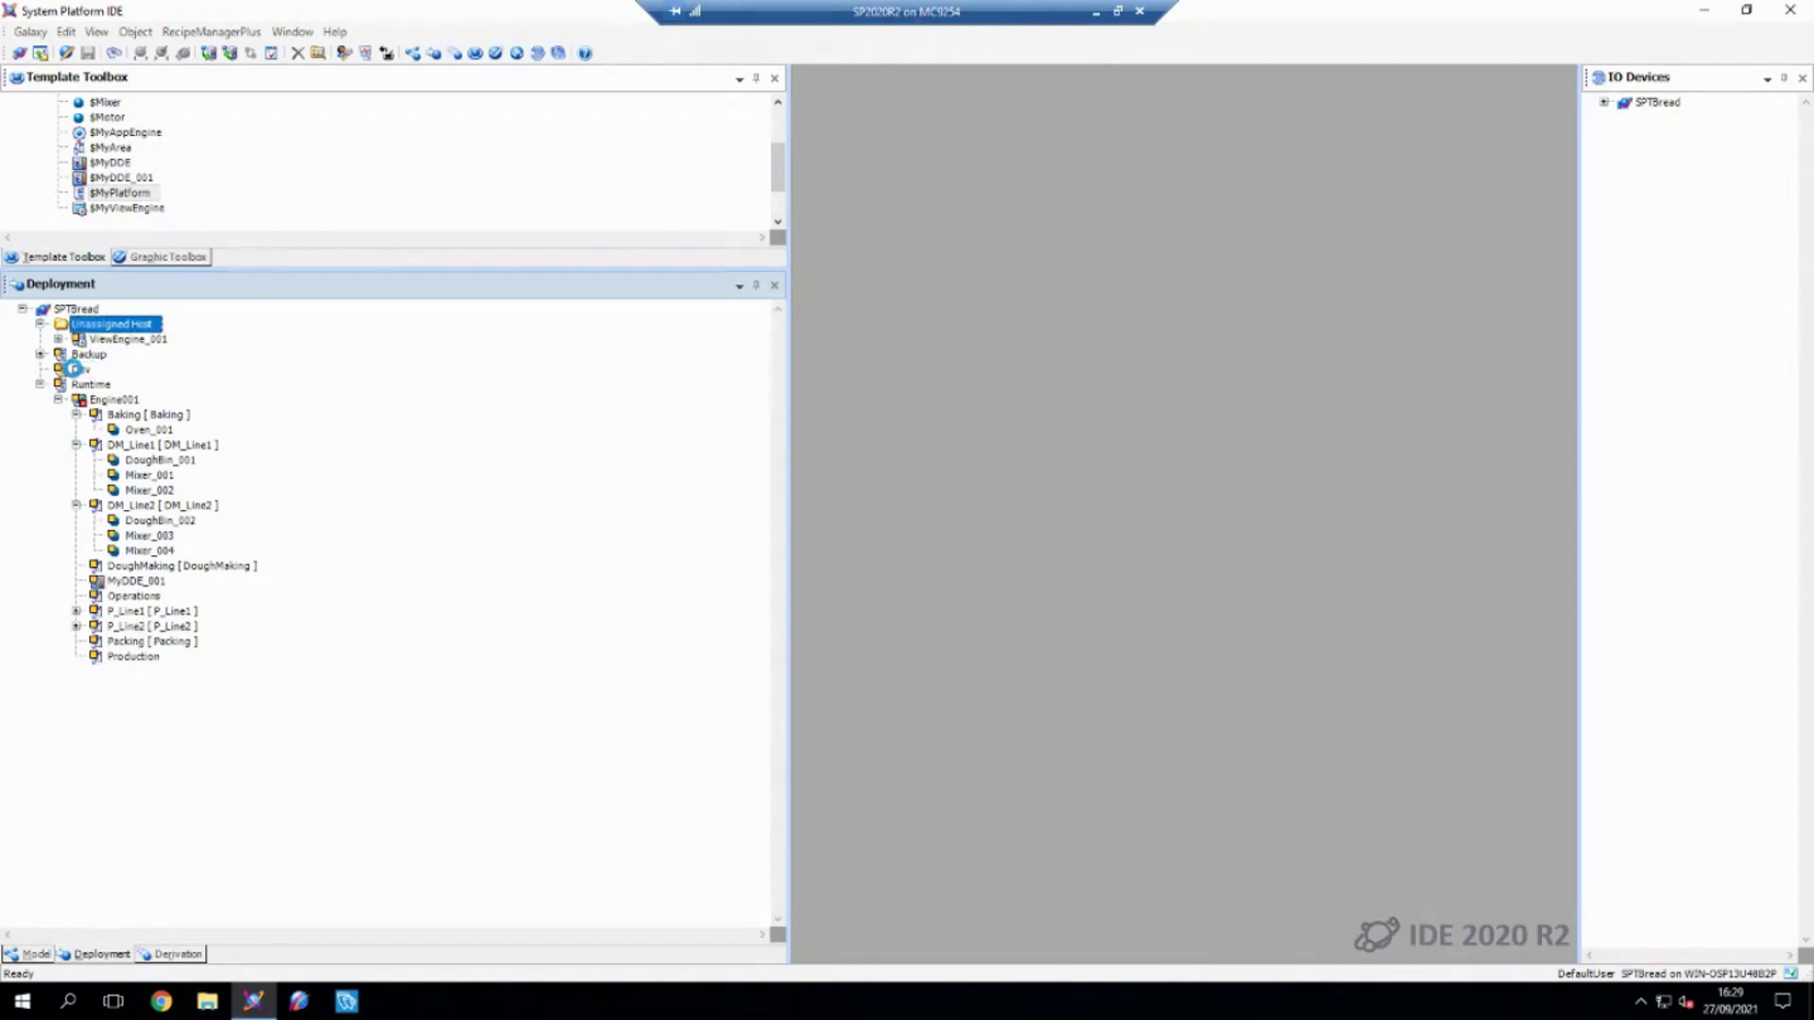